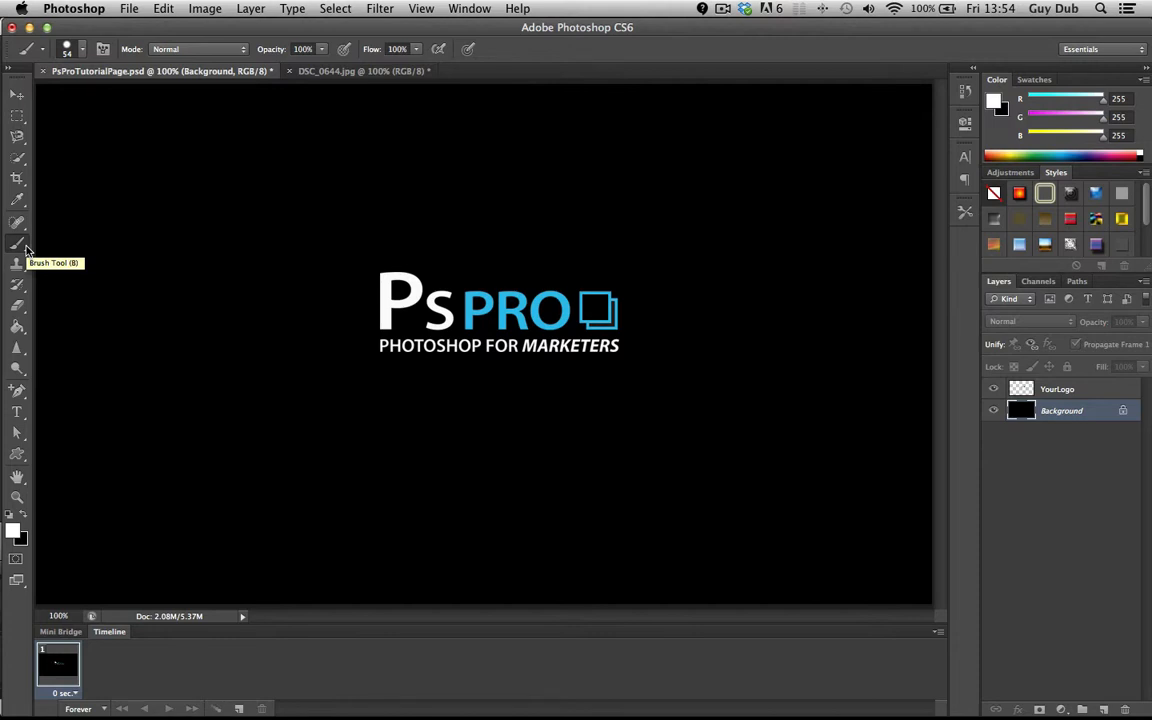
- Paint a white zigzag test stroke on the Background layer, undo it and add a new layer above Background
{"action": "left_click_drag", "start_coordinate": [152, 185], "coordinate": [230, 468]}
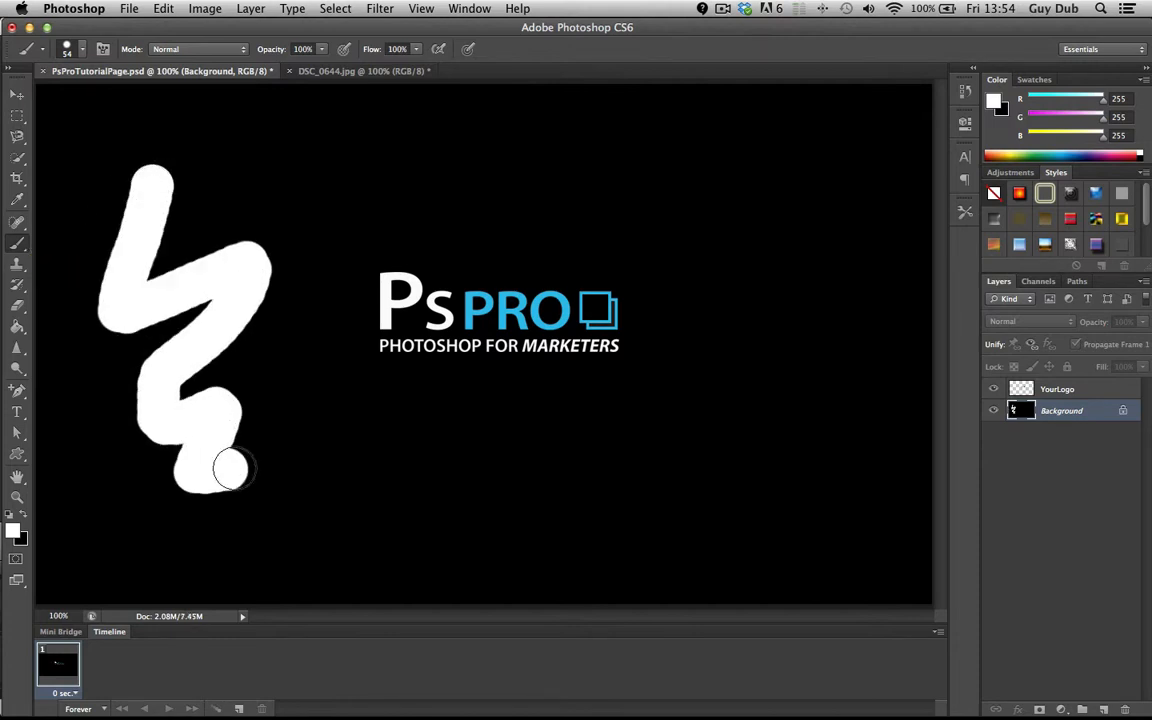
{"action": "key", "text": "super+z"}
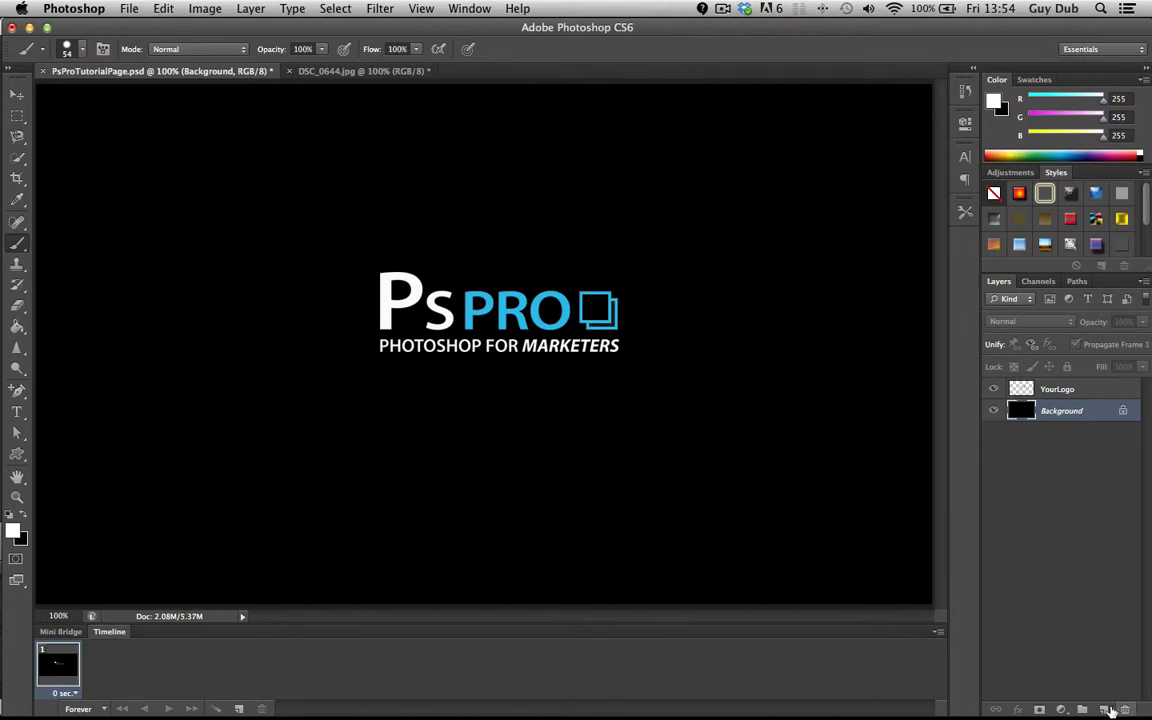
{"action": "left_click", "coordinate": [1103, 709]}
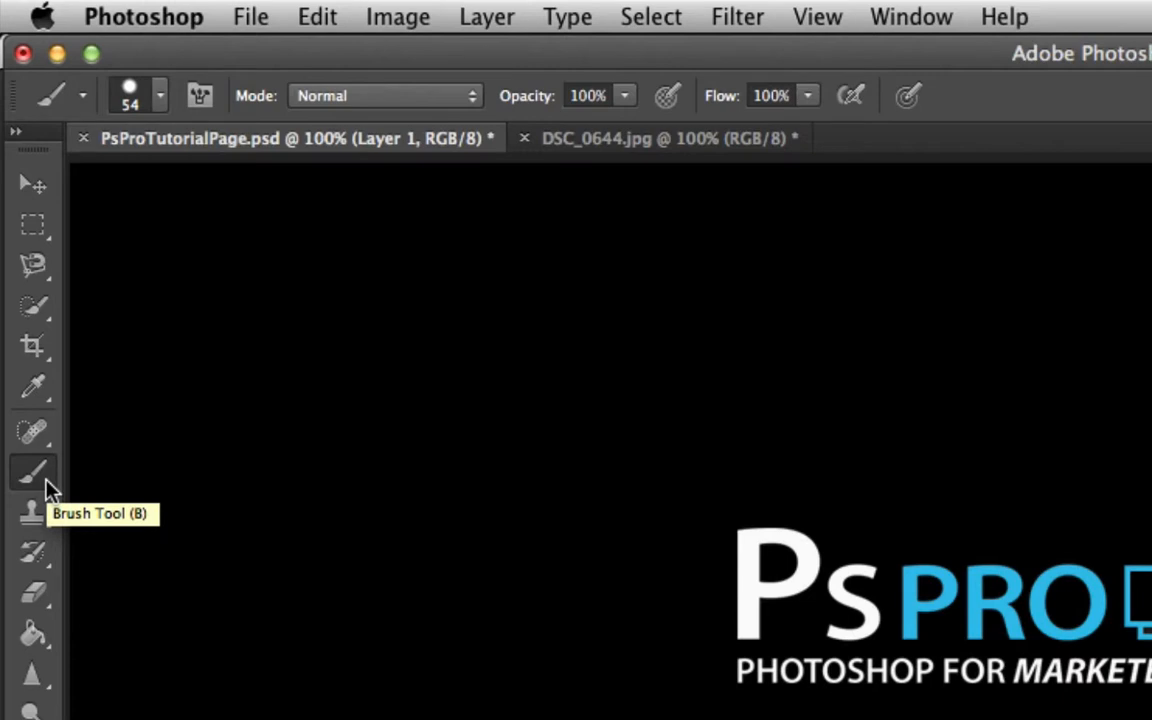
- Stamp three white dots in a row above the logo, using brush sizes of 163, 58 and 21 px
{"action": "left_click", "coordinate": [160, 97]}
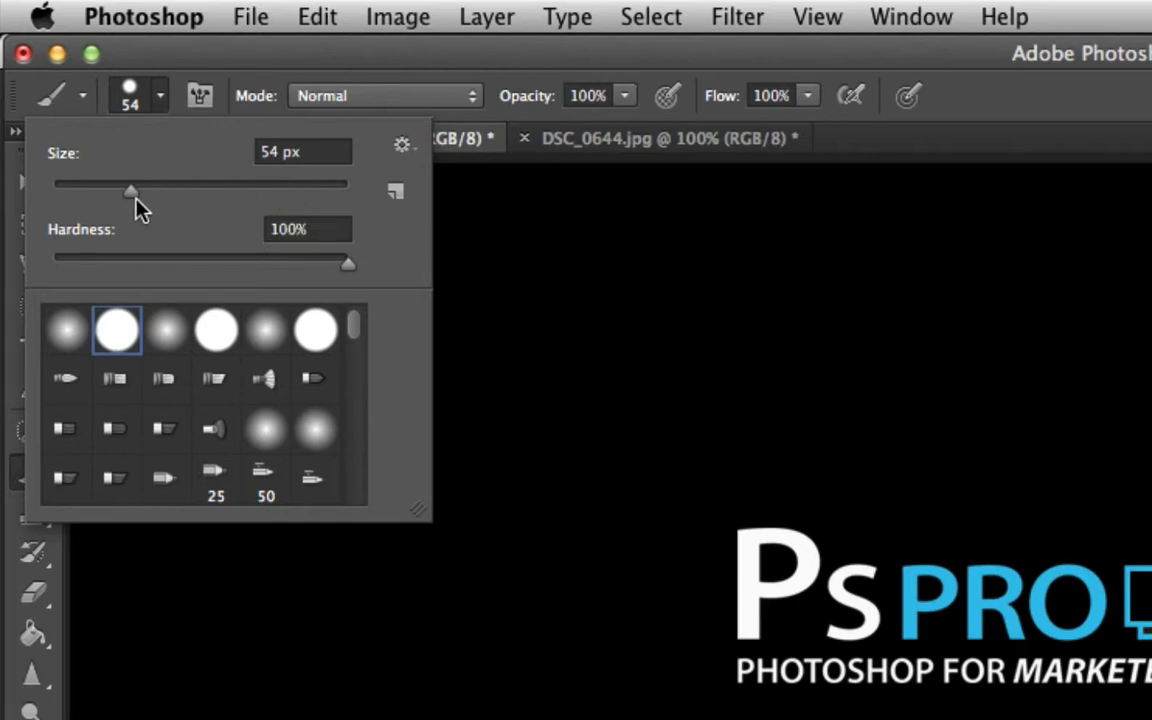
{"action": "left_click_drag", "start_coordinate": [136, 196], "coordinate": [248, 196]}
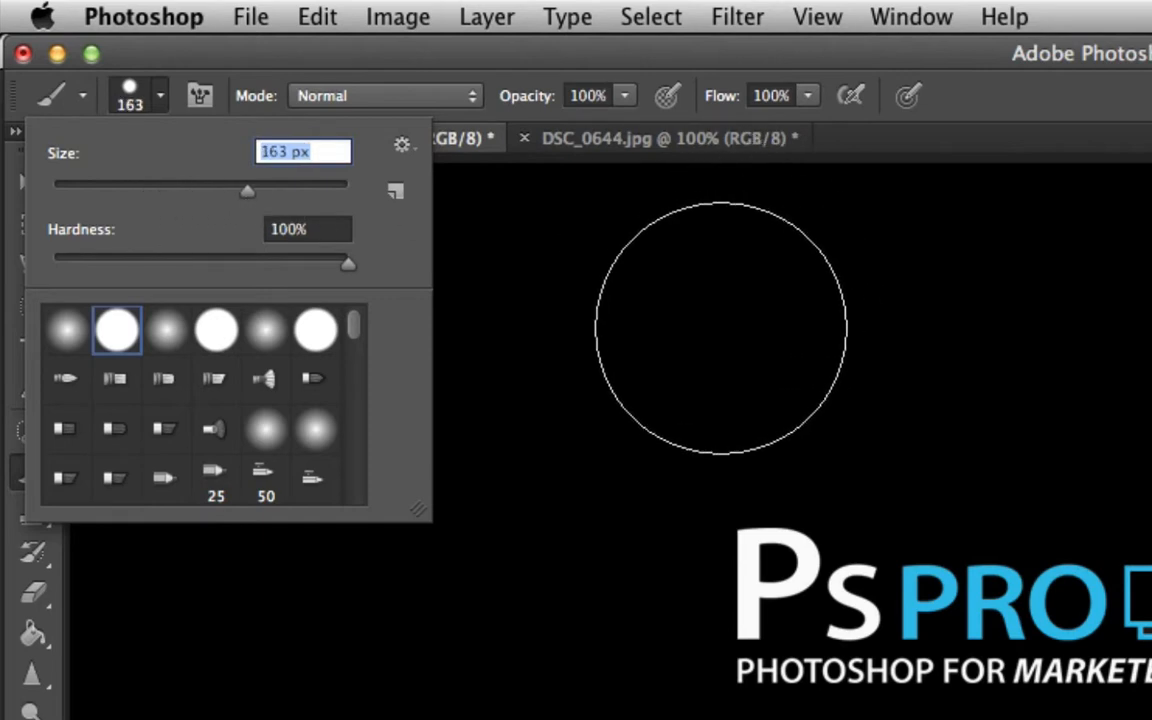
{"action": "left_click", "coordinate": [720, 327]}
{"action": "left_click", "coordinate": [160, 97]}
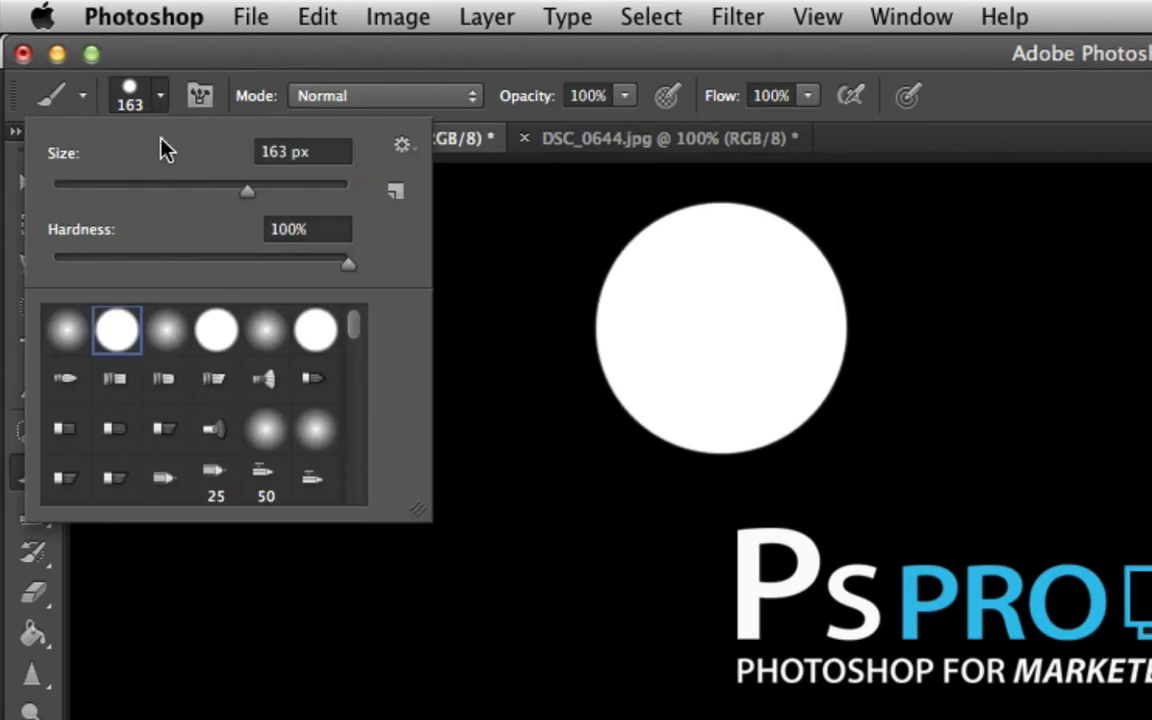
{"action": "left_click", "coordinate": [141, 194]}
{"action": "left_click", "coordinate": [1016, 333]}
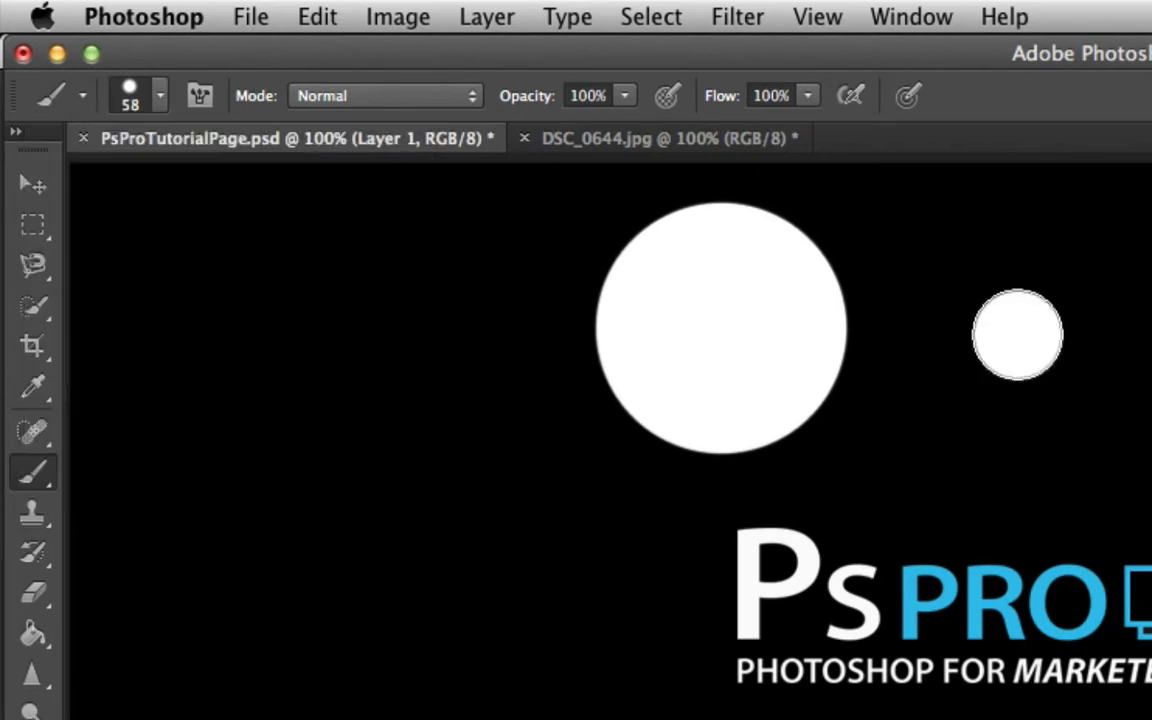
{"action": "left_click", "coordinate": [160, 97]}
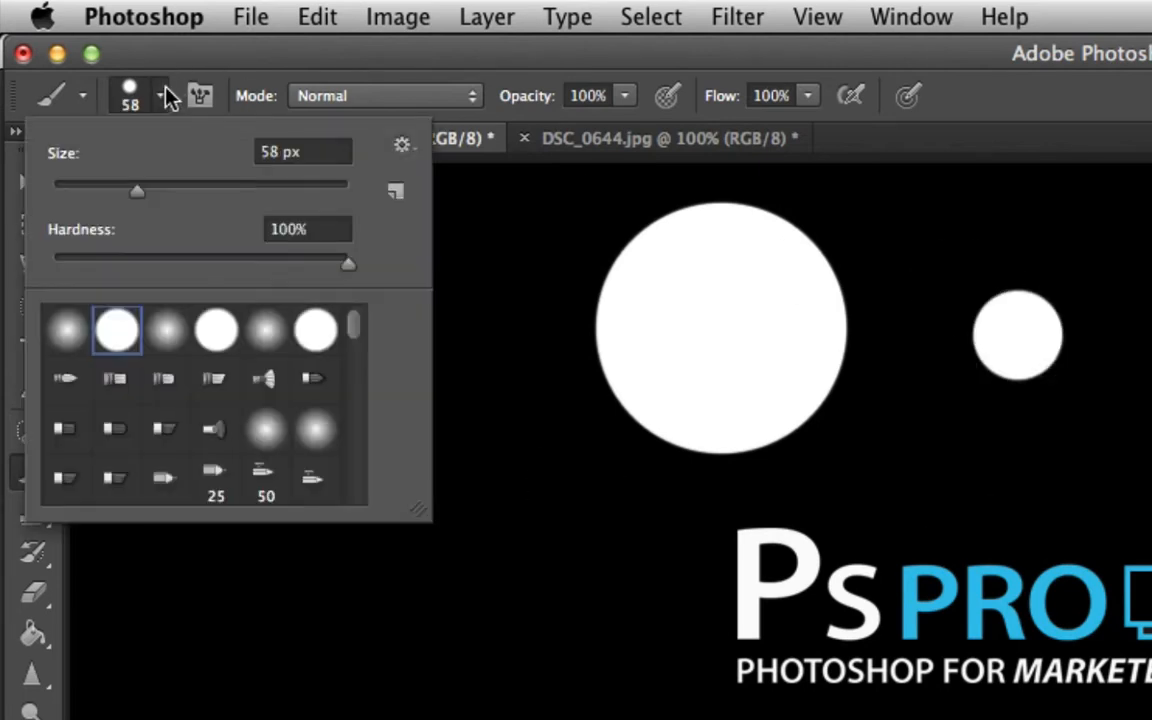
{"action": "left_click", "coordinate": [89, 185]}
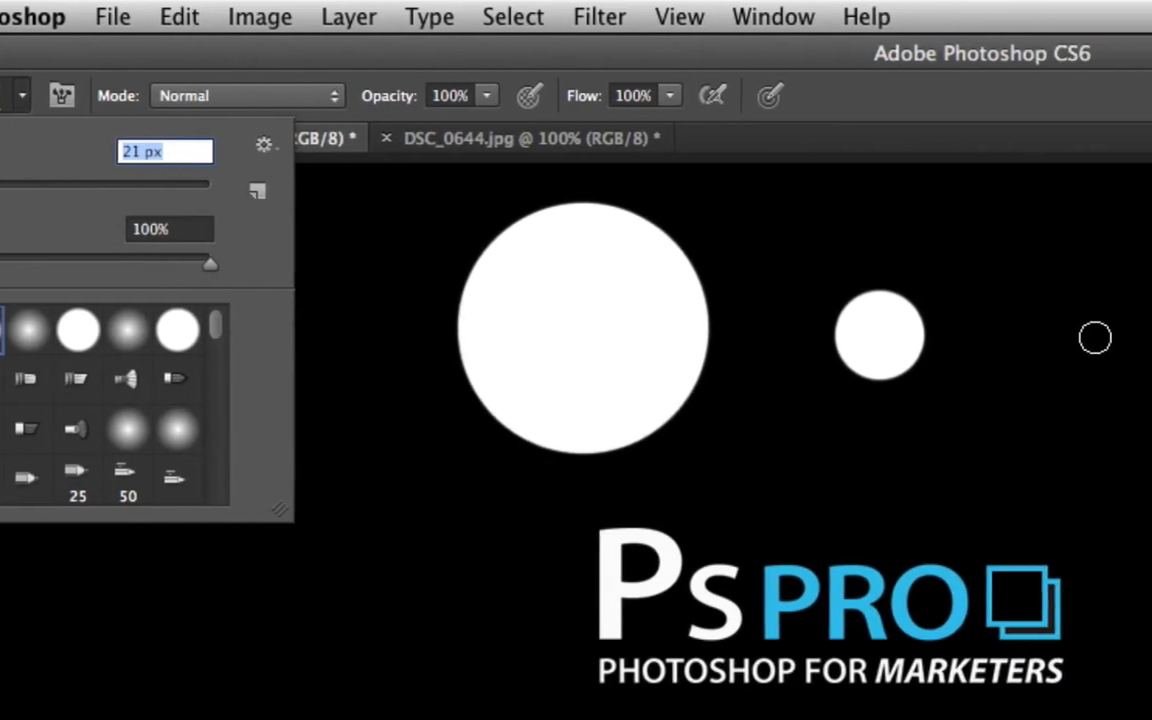
{"action": "left_click", "coordinate": [1054, 334]}
- Undo the three white dots
{"action": "key", "text": "alt+super+z"}
{"action": "key", "text": "alt+super+z"}
{"action": "key", "text": "alt+super+z"}
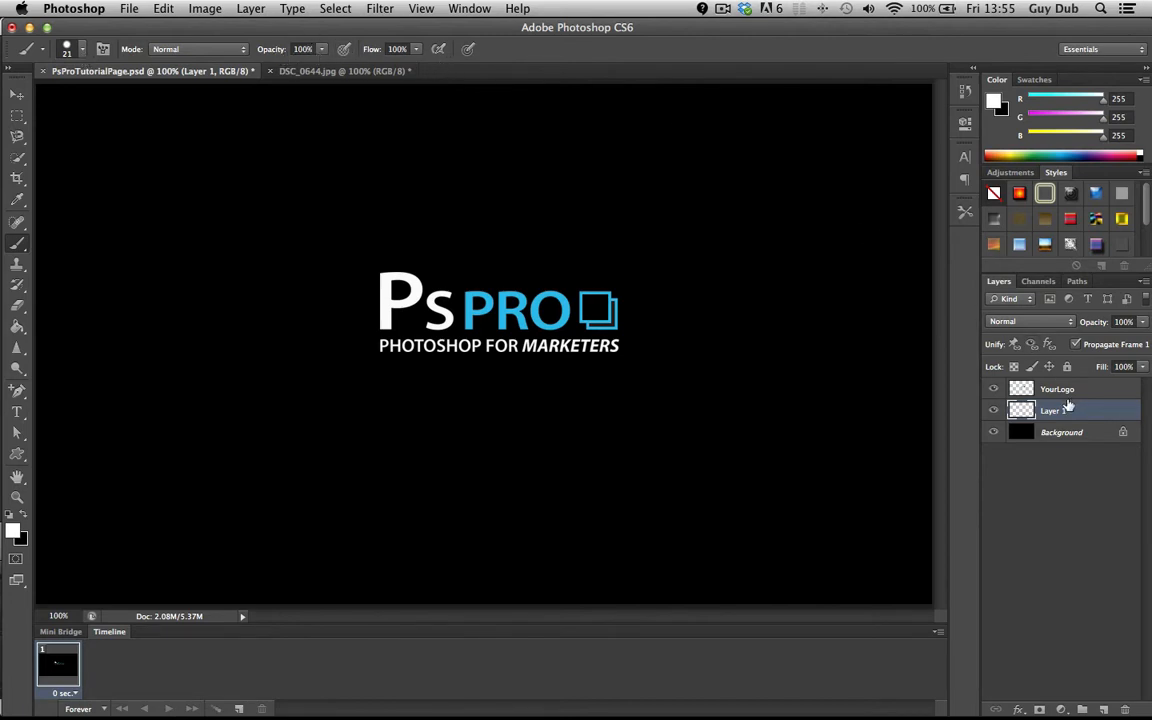
- Try a wavy brush stroke in Normal mode at 63% opacity, undo it and return the brush opacity to 100%
{"action": "left_click", "coordinate": [245, 54]}
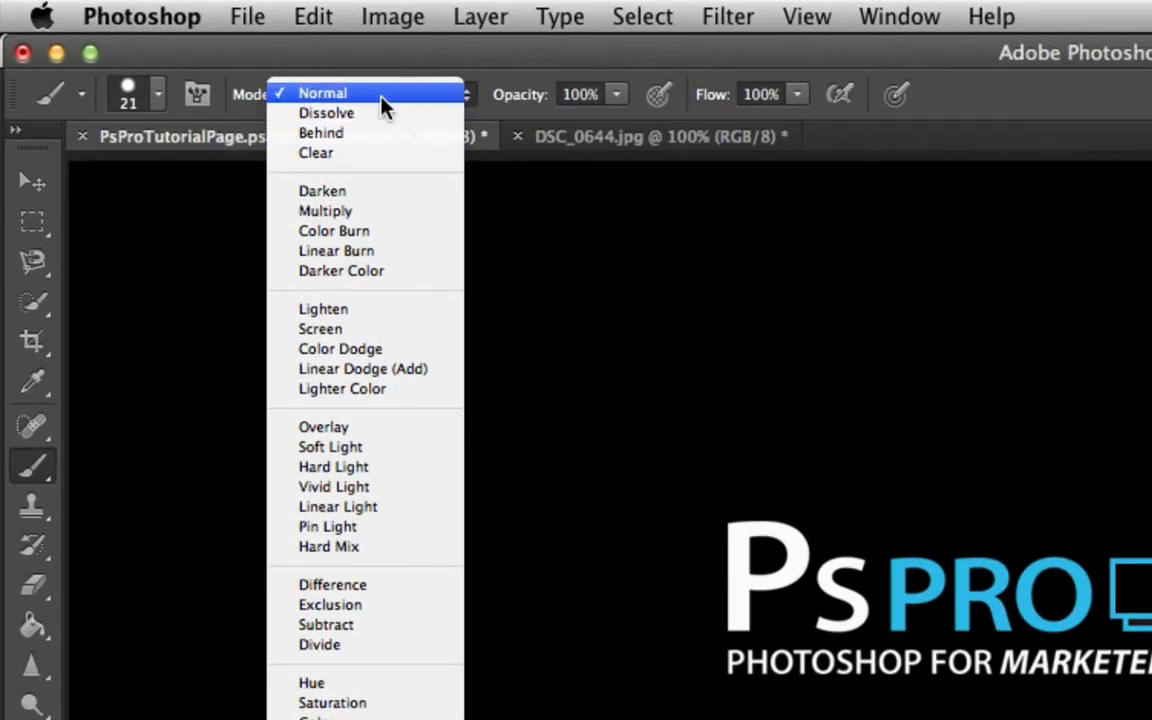
{"action": "left_click", "coordinate": [381, 100]}
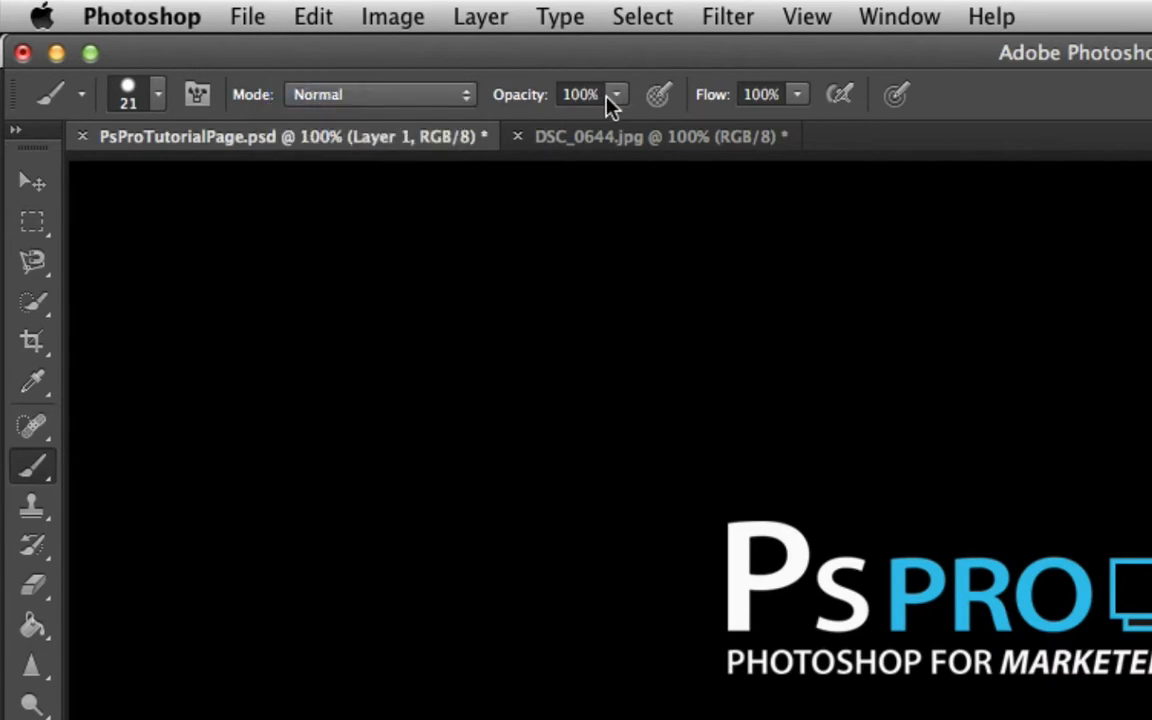
{"action": "left_click", "coordinate": [611, 96]}
{"action": "left_click_drag", "start_coordinate": [593, 122], "coordinate": [566, 122]}
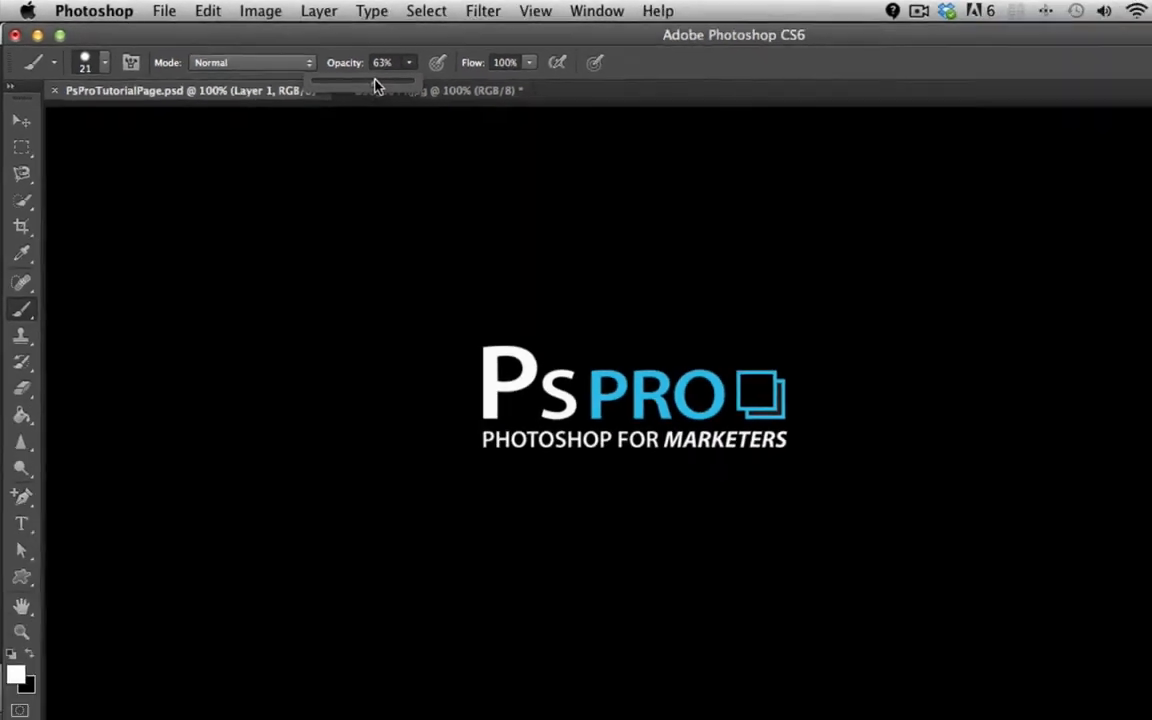
{"action": "left_click_drag", "start_coordinate": [409, 339], "coordinate": [665, 408]}
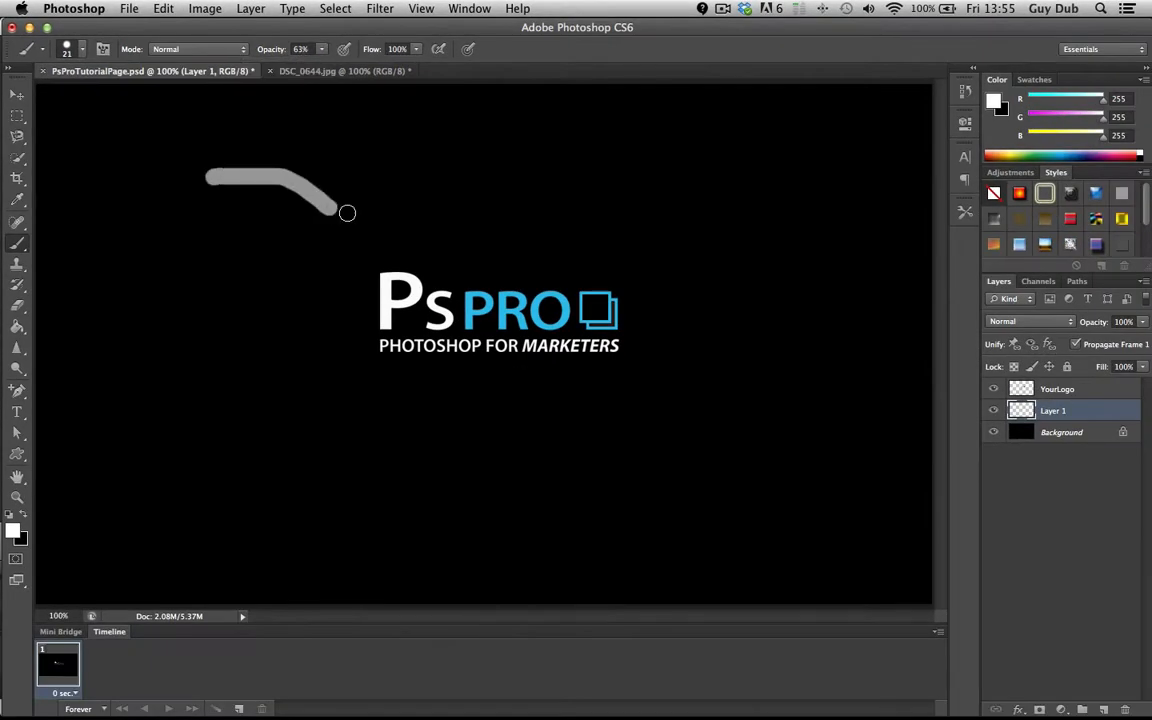
{"action": "left_click_drag", "start_coordinate": [347, 213], "coordinate": [409, 198]}
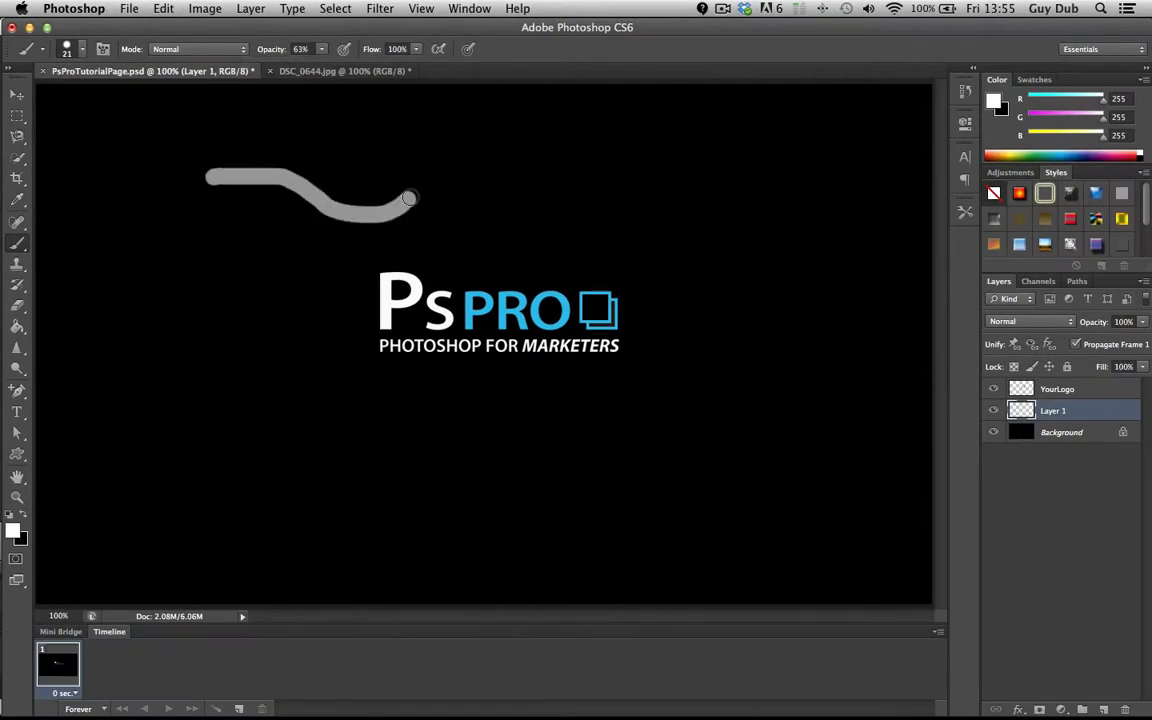
{"action": "key", "text": "super+z"}
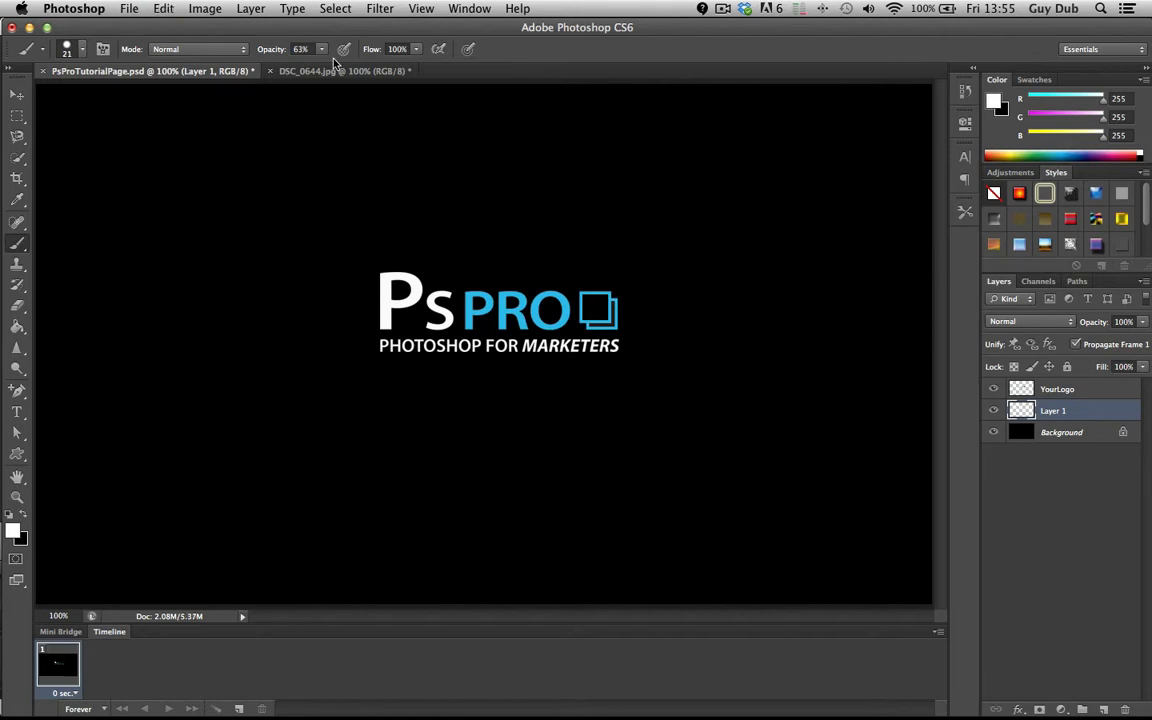
{"action": "left_click_drag", "start_coordinate": [321, 57], "coordinate": [353, 70]}
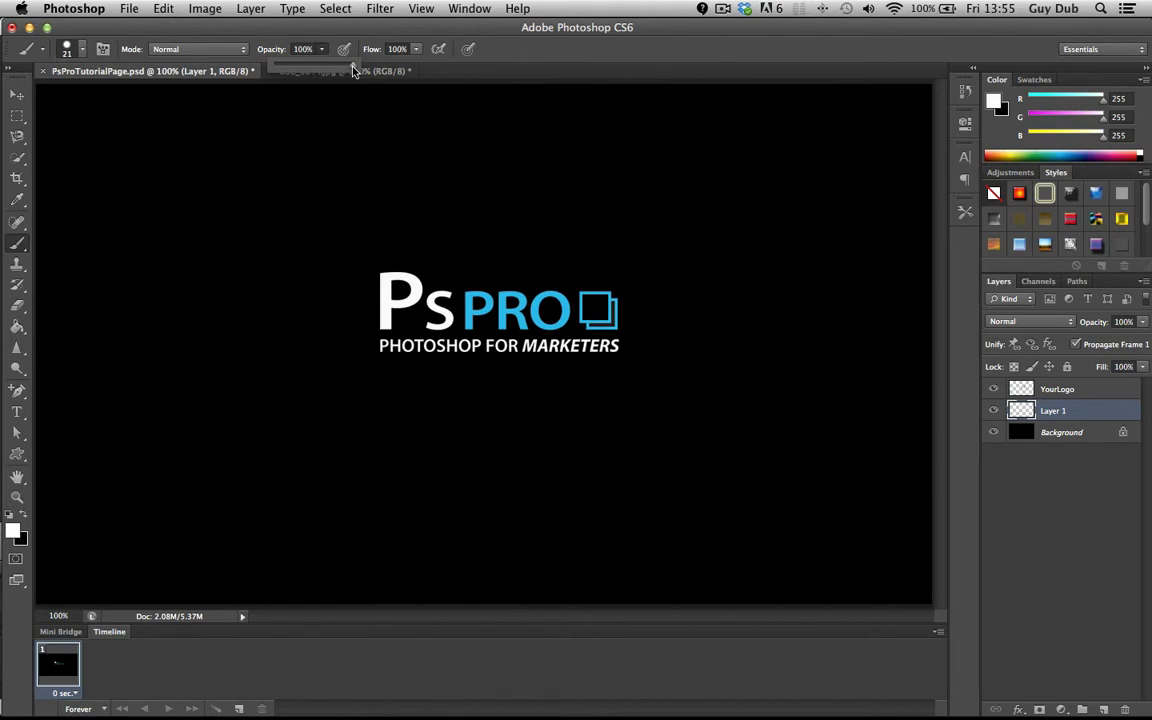
- Paint one wavy stroke at 78% flow and another above it at 100% flow, and undo both strokes
{"action": "left_click_drag", "start_coordinate": [415, 49], "coordinate": [399, 65]}
{"action": "mouse_move", "coordinate": [160, 189]}
{"action": "left_mouse_down"}
{"action": "mouse_move", "coordinate": [270, 198]}
{"action": "mouse_move", "coordinate": [336, 183]}
{"action": "mouse_move", "coordinate": [380, 188]}
{"action": "left_mouse_up"}
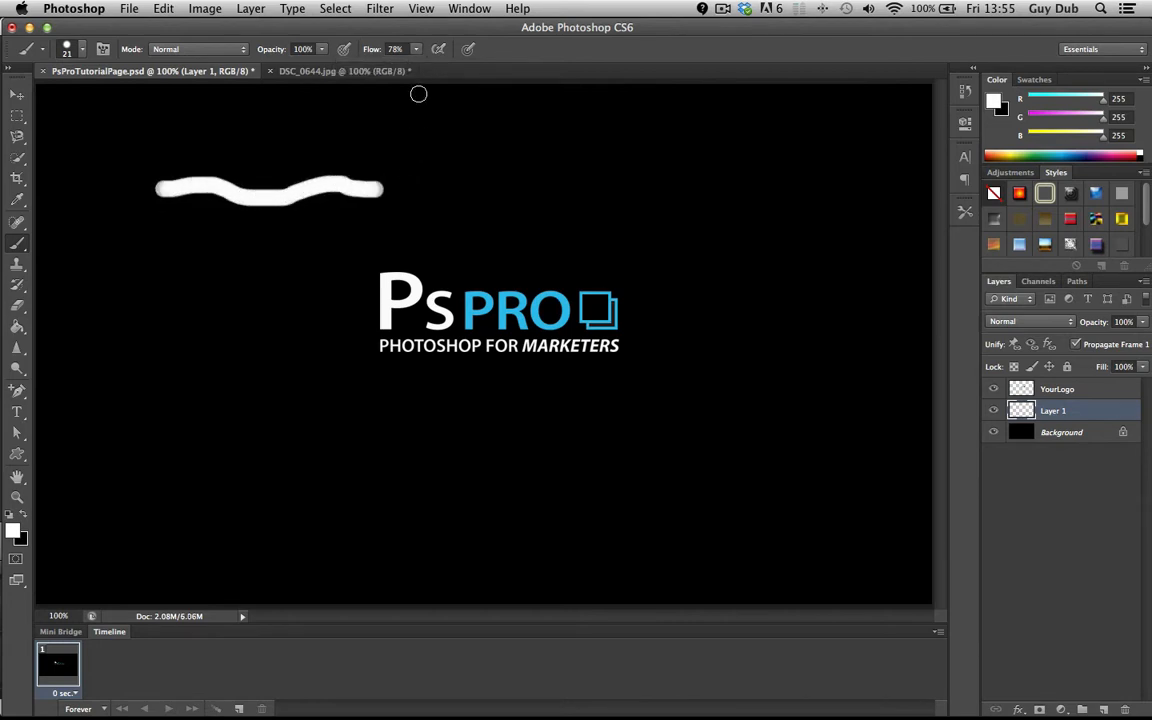
{"action": "left_click_drag", "start_coordinate": [417, 56], "coordinate": [440, 69]}
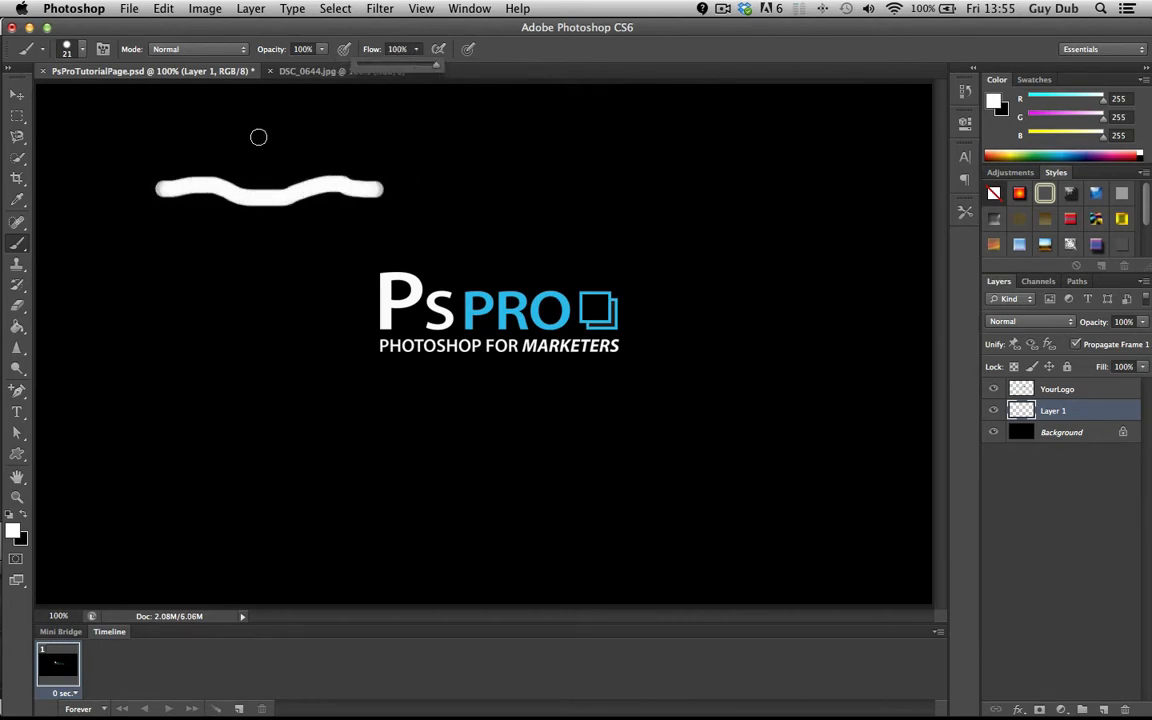
{"action": "mouse_move", "coordinate": [165, 154]}
{"action": "left_mouse_down"}
{"action": "mouse_move", "coordinate": [248, 158]}
{"action": "mouse_move", "coordinate": [379, 148]}
{"action": "left_mouse_up"}
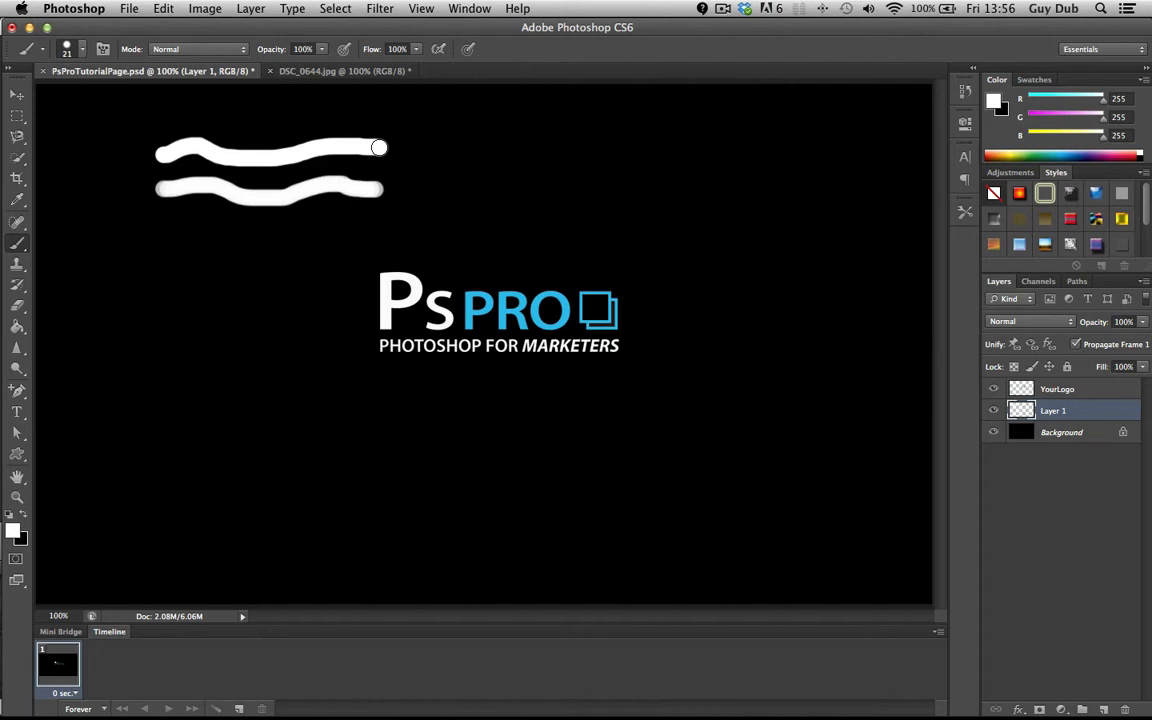
{"action": "key", "text": "super+alt+z"}
{"action": "key", "text": "super+alt+z"}
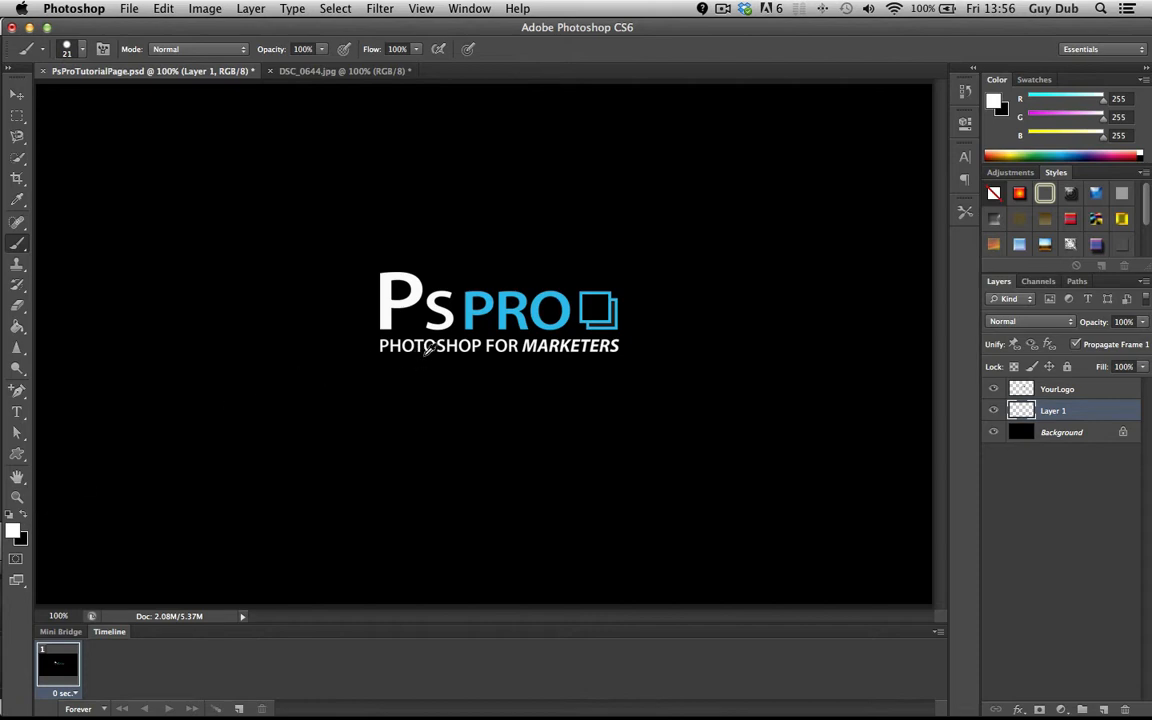
- Sample the blue of the logo's PRO lettering and paint a horizontal stroke above the logo with it
{"action": "left_click", "coordinate": [473, 291], "text": "alt"}
{"action": "left_click_drag", "start_coordinate": [369, 203], "coordinate": [660, 205]}
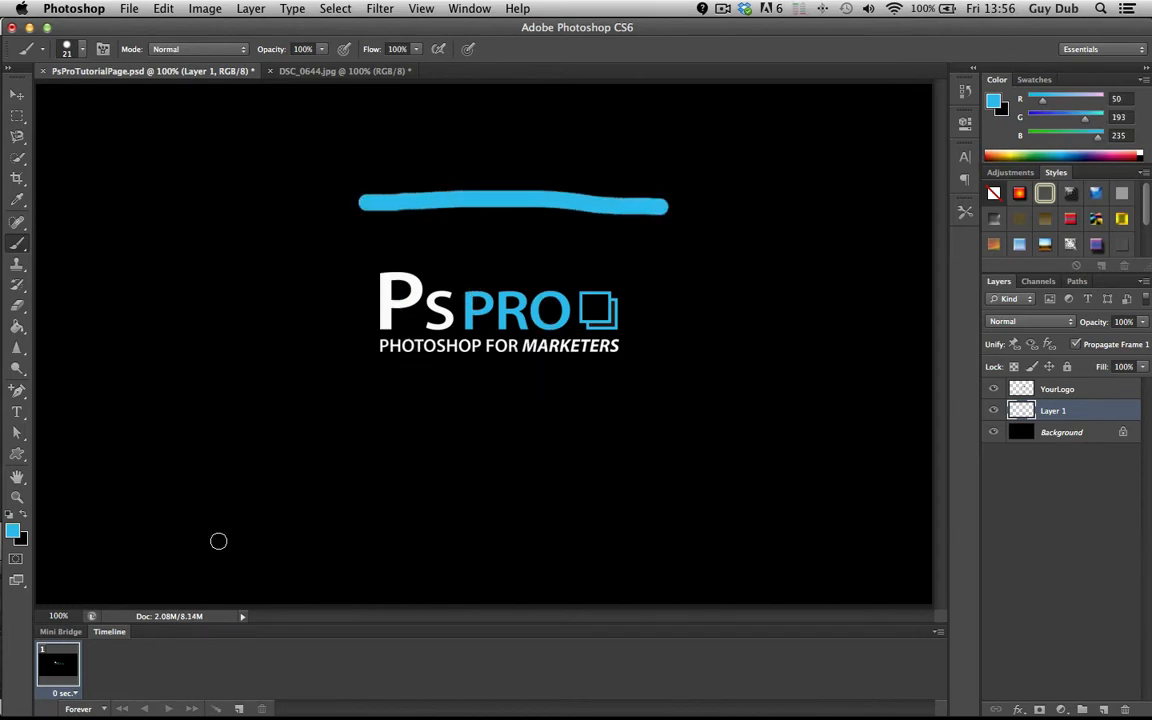
- Set the foreground color to red #ff0000, paint a stroke above the blue one and undo both strokes
{"action": "left_click", "coordinate": [18, 533]}
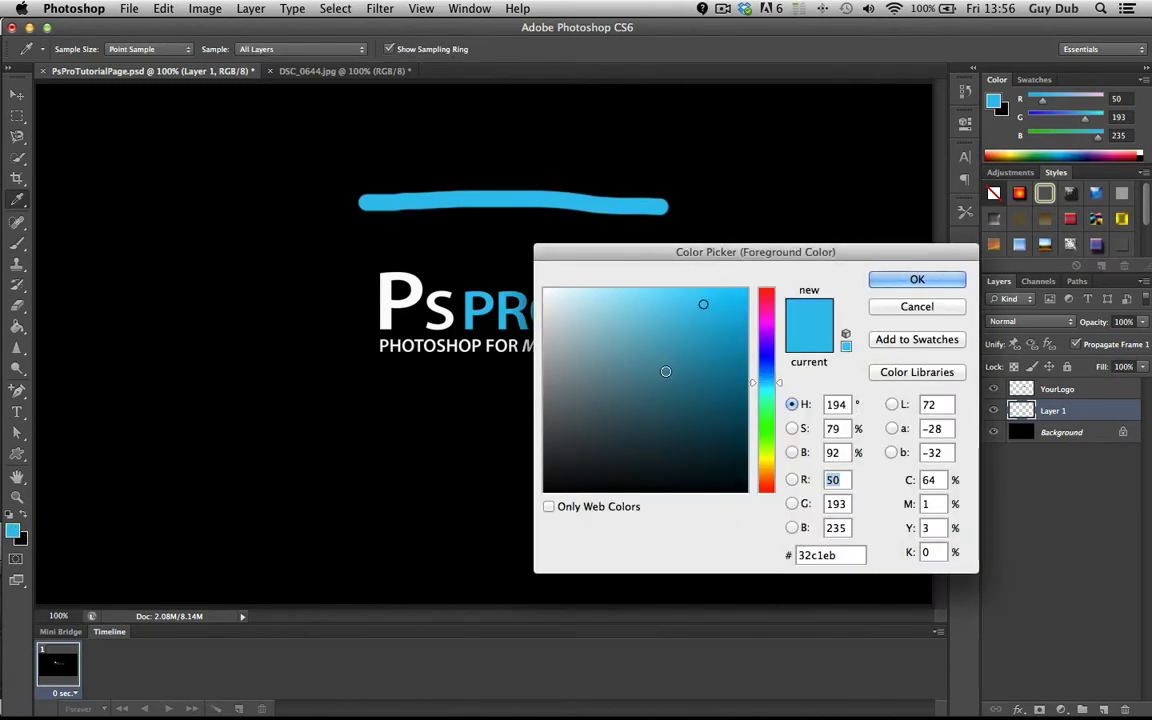
{"action": "left_click", "coordinate": [710, 401]}
{"action": "left_click", "coordinate": [625, 449]}
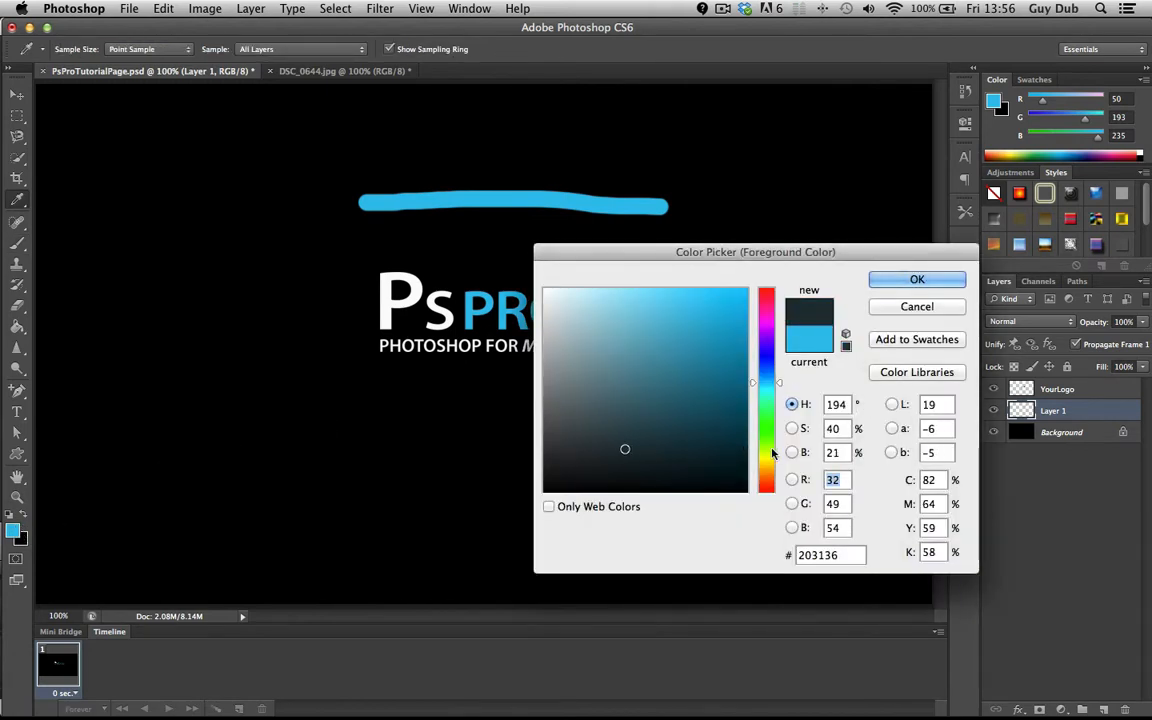
{"action": "left_click_drag", "start_coordinate": [773, 455], "coordinate": [773, 492]}
{"action": "left_click_drag", "start_coordinate": [745, 292], "coordinate": [787, 195]}
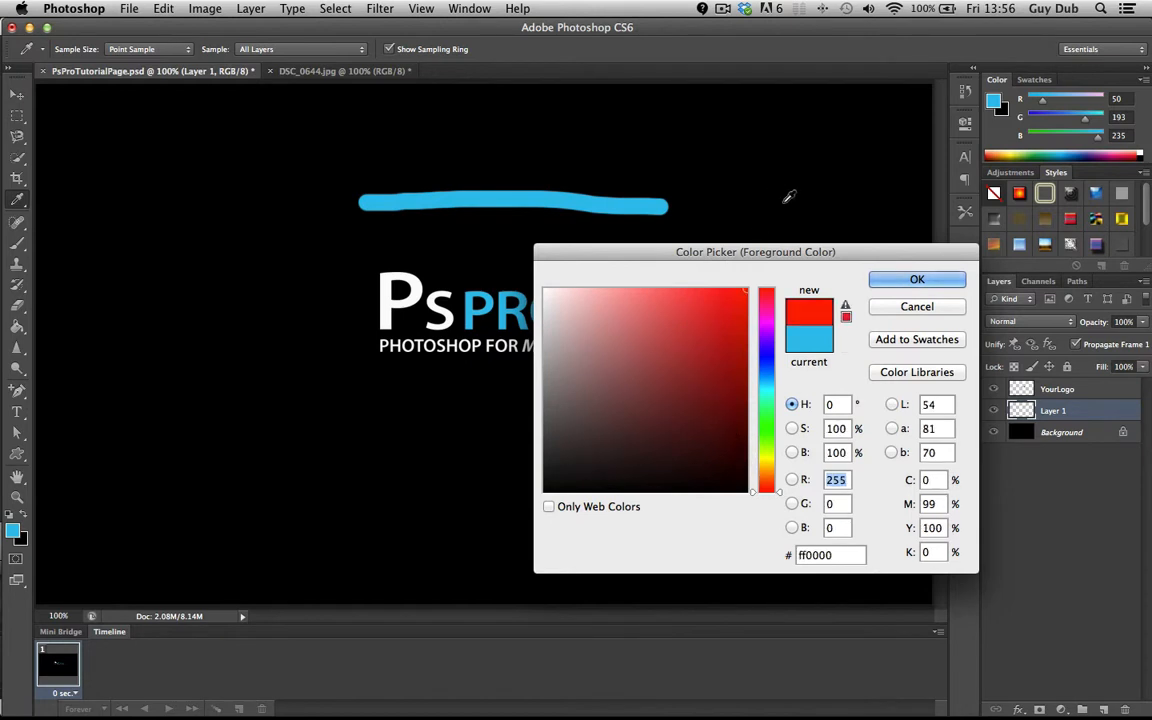
{"action": "left_click", "coordinate": [917, 280]}
{"action": "key", "text": "b"}
{"action": "left_click_drag", "start_coordinate": [372, 160], "coordinate": [639, 154]}
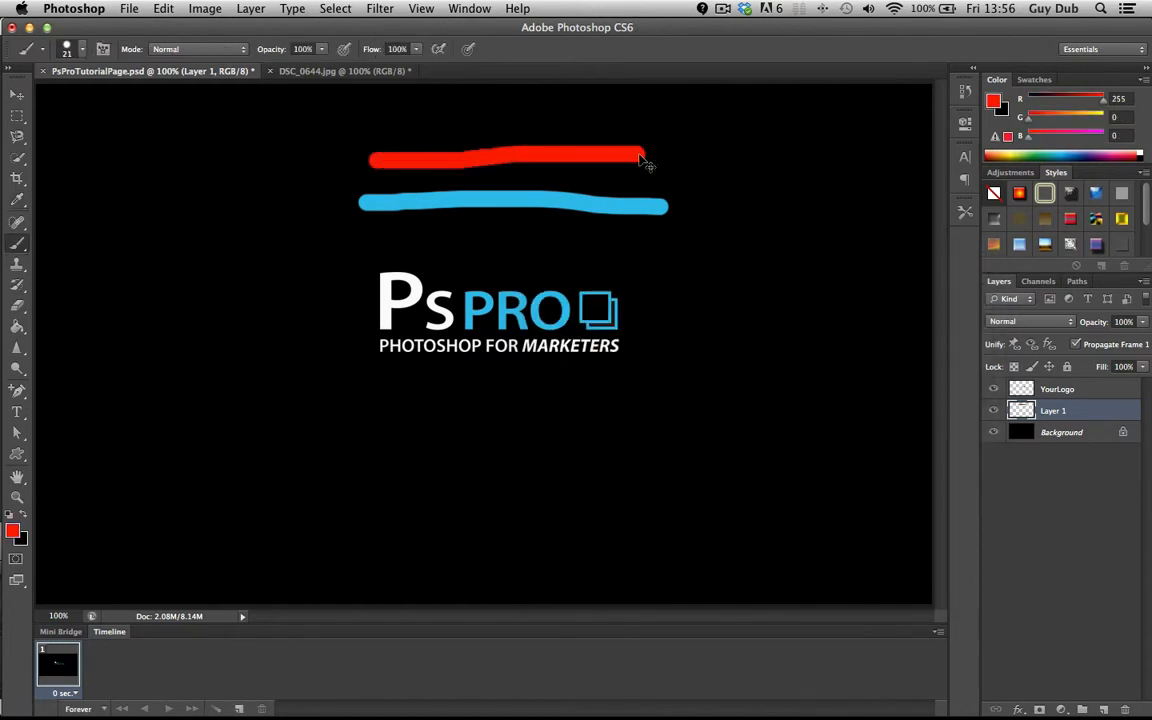
{"action": "key", "text": "super+alt+z"}
{"action": "key", "text": "super+alt+z"}
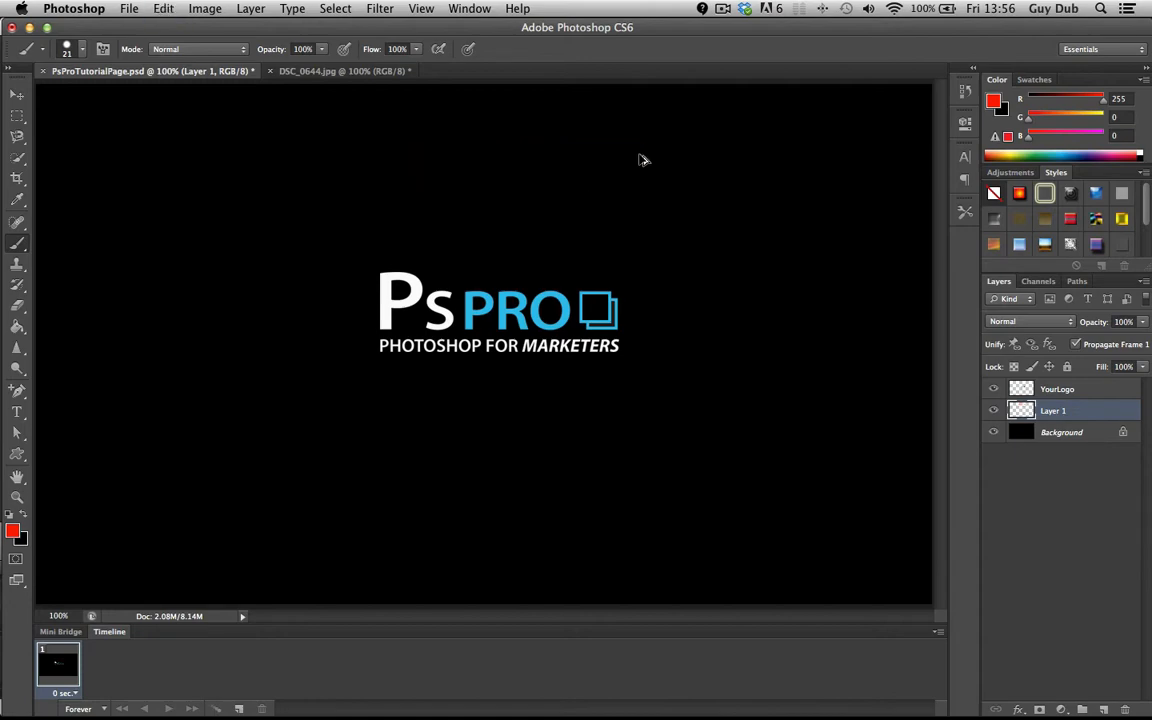
- Set the Hard Round brush to 57 px, sample the logo's blue and paint a straight horizontal bar well above the logo
{"action": "left_click", "coordinate": [83, 50]}
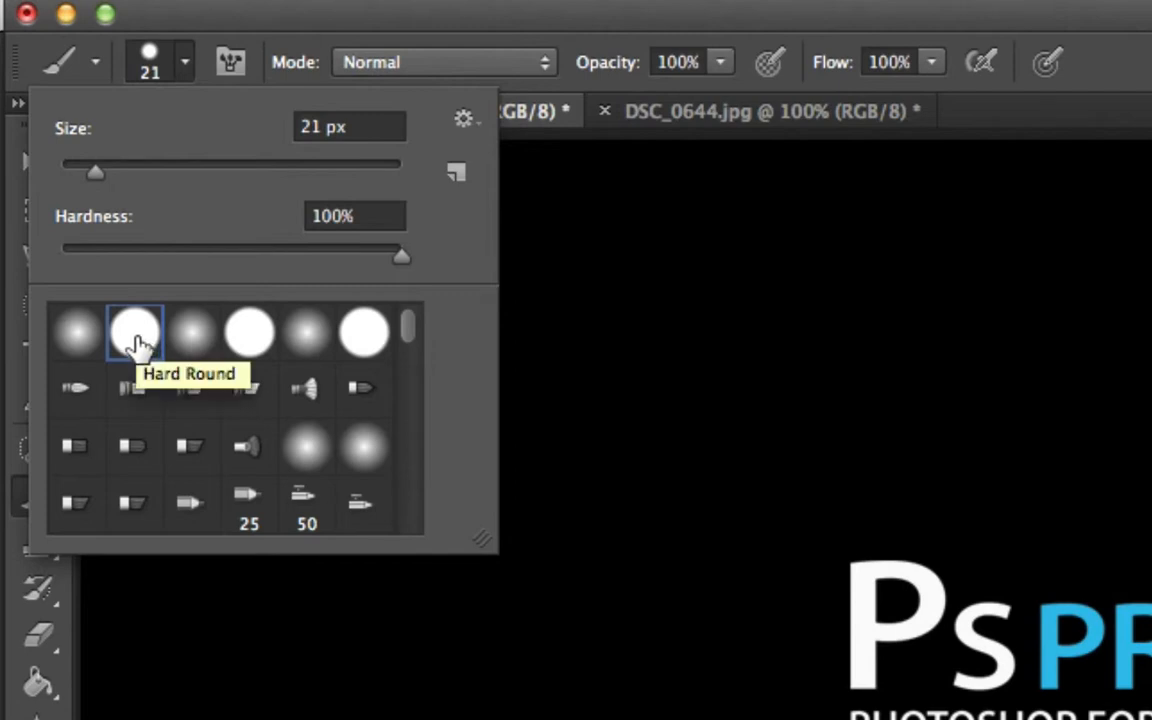
{"action": "left_click", "coordinate": [157, 173]}
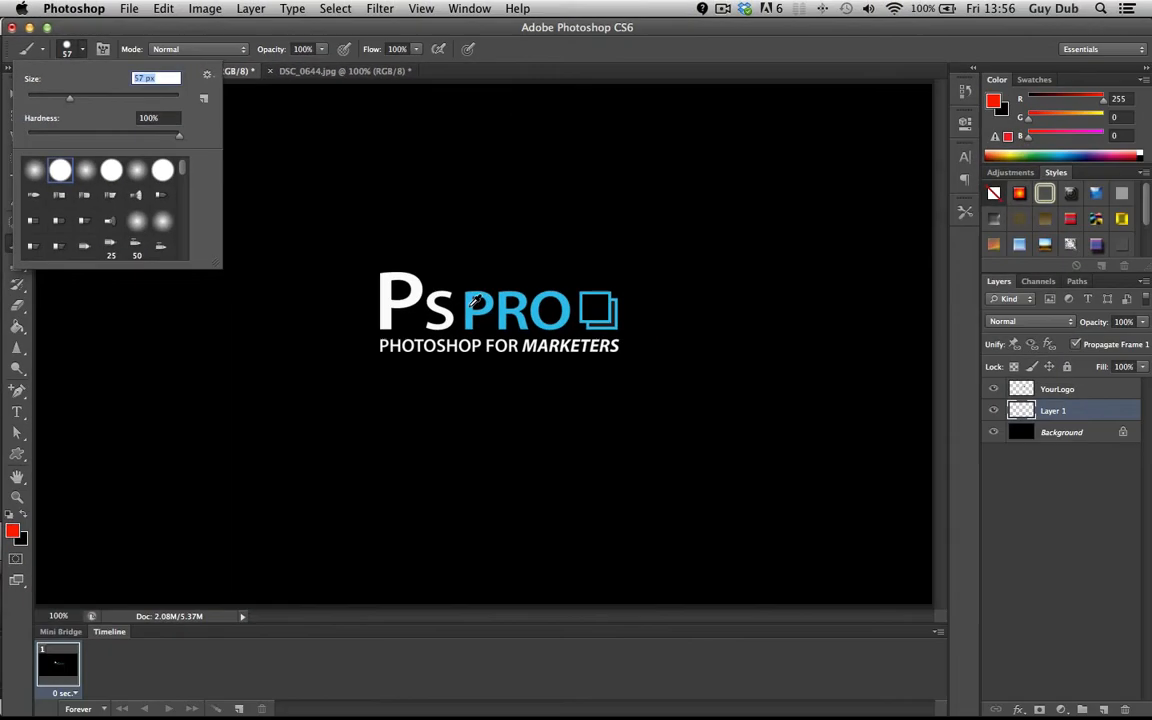
{"action": "left_click", "coordinate": [1000, 648]}
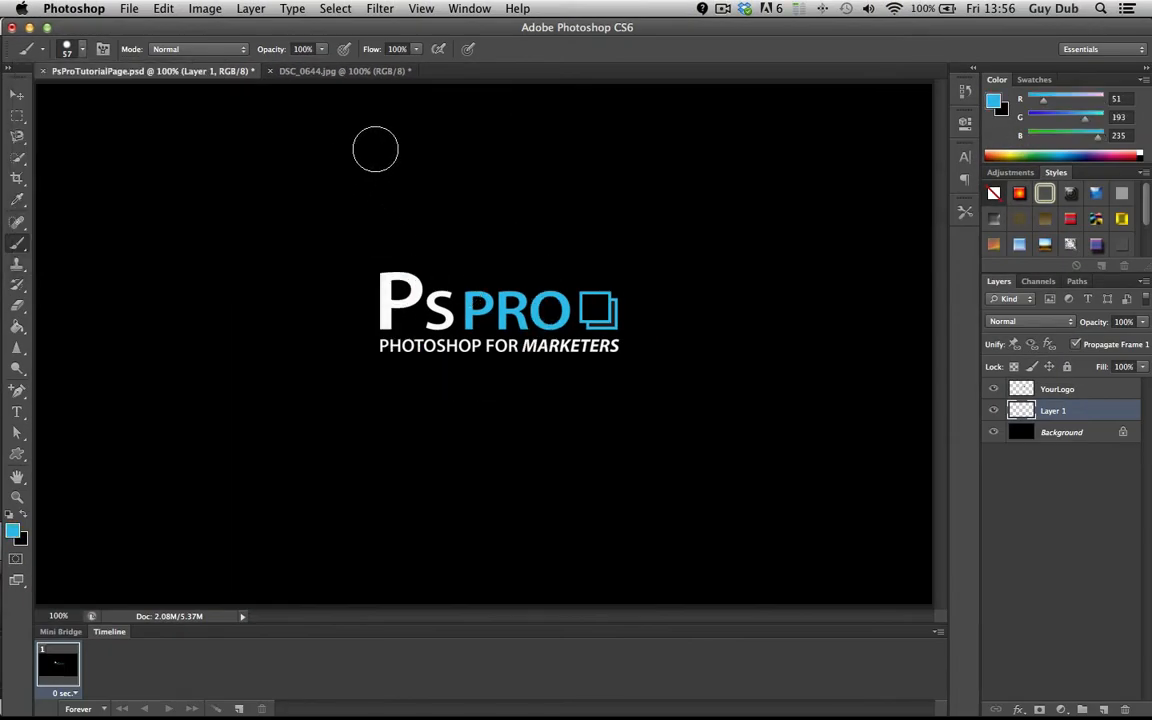
{"action": "left_click_drag", "start_coordinate": [377, 149], "coordinate": [660, 152]}
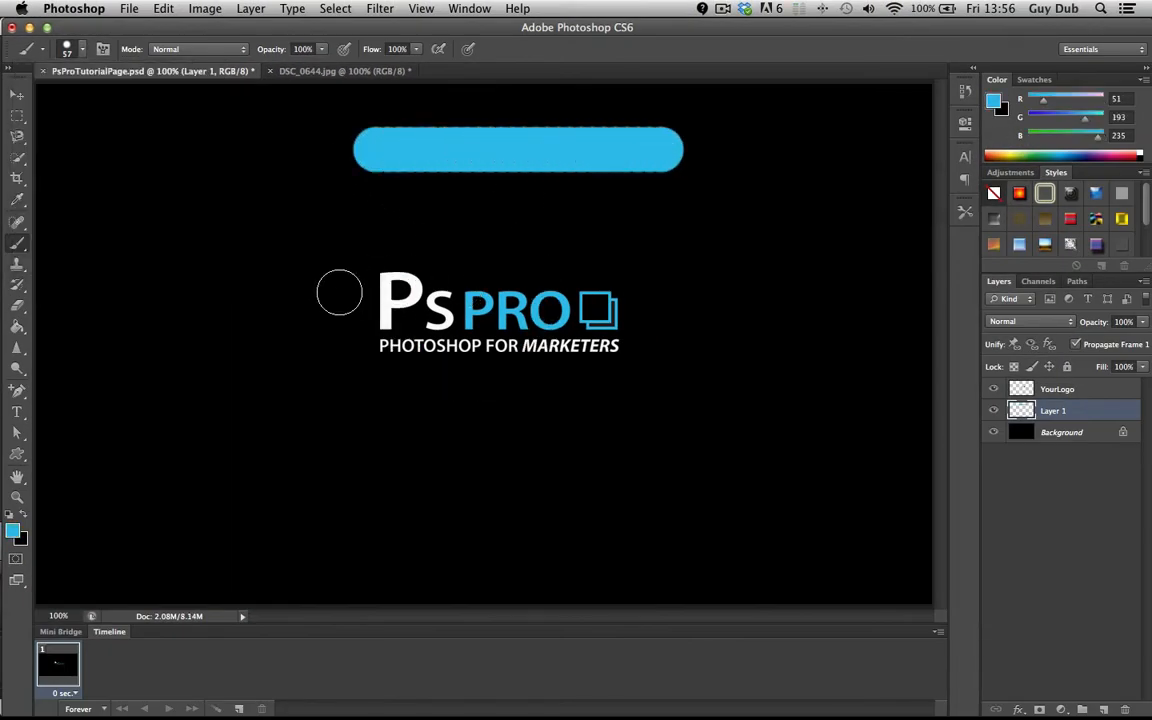
- Choose a soft round brush with 0% hardness and paint a horizontal stroke between the hard-edged bar and the logo
{"action": "left_click", "coordinate": [80, 48]}
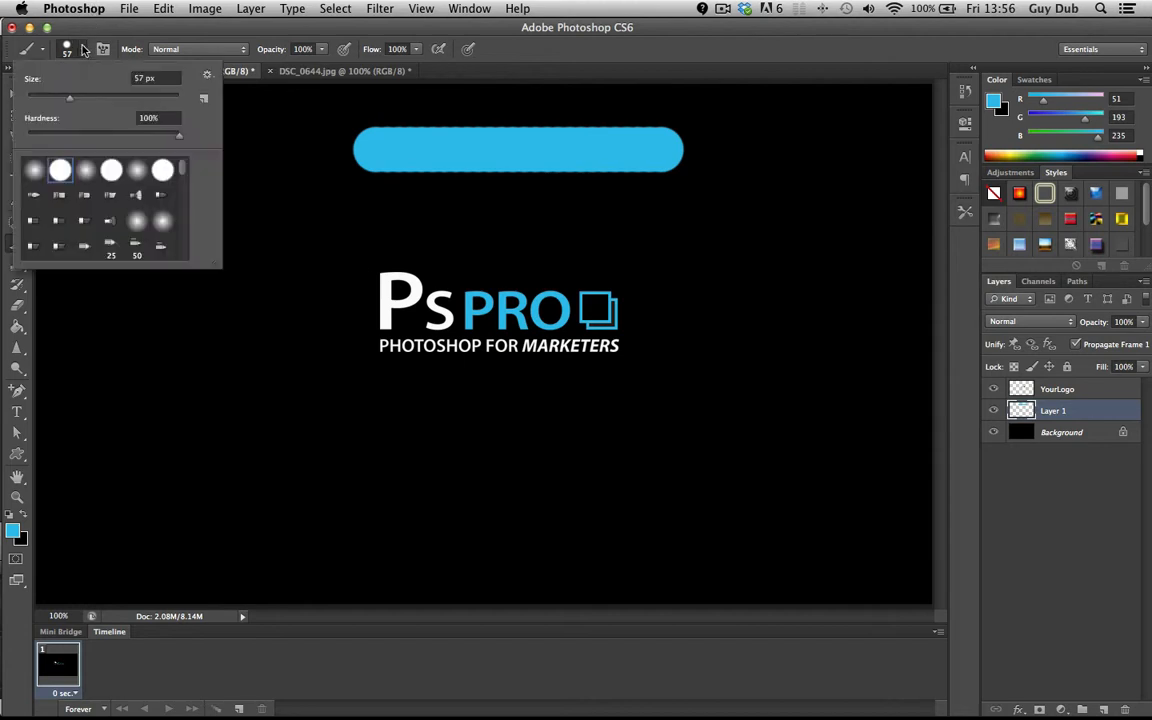
{"action": "left_click", "coordinate": [135, 170]}
{"action": "left_click_drag", "start_coordinate": [360, 221], "coordinate": [694, 220]}
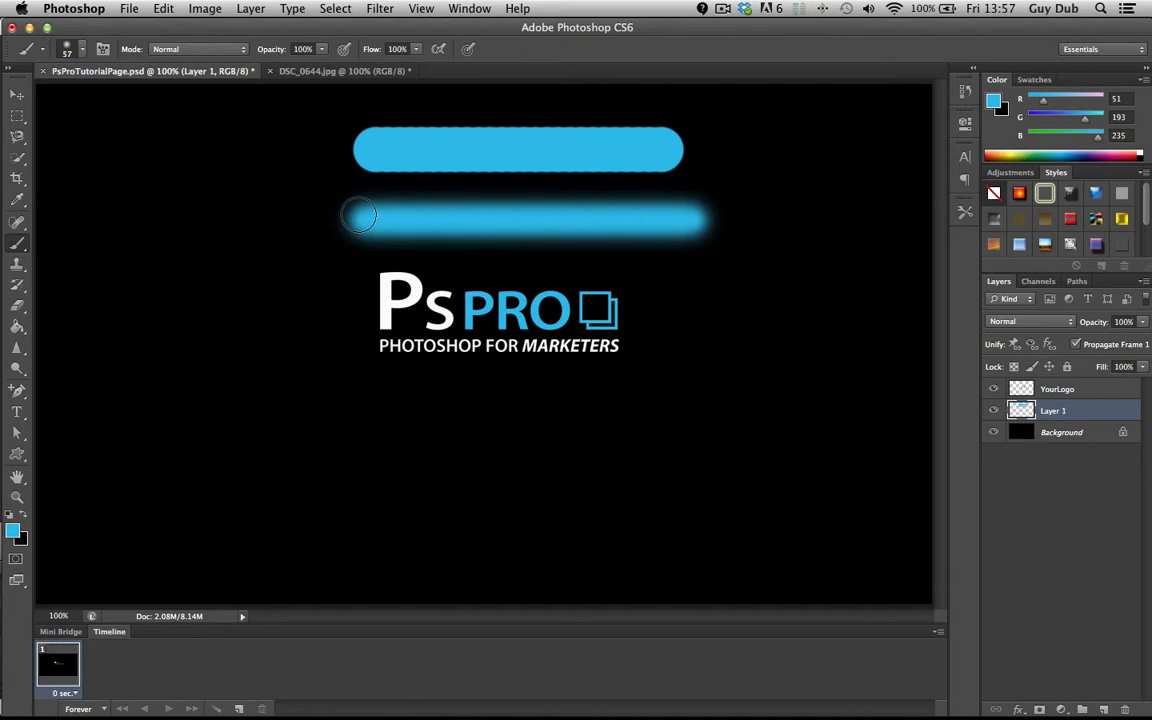
- Hide Layer 1 with the hard and soft blue strokes
{"action": "left_click", "coordinate": [83, 50]}
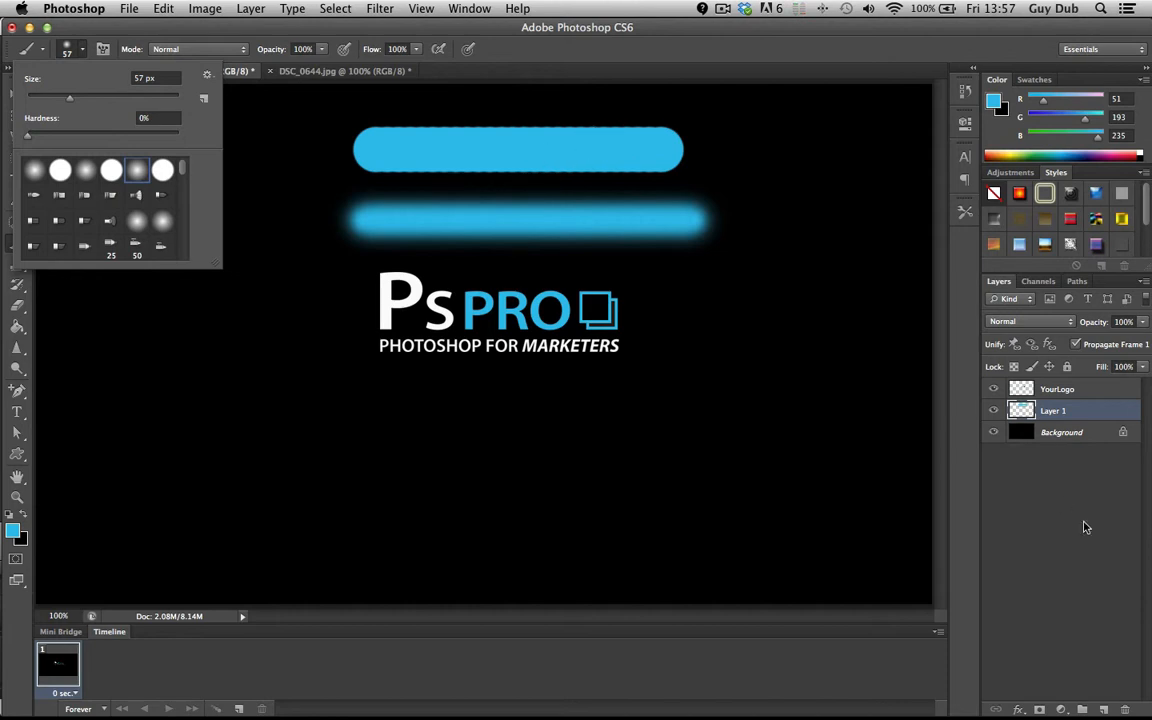
{"action": "left_click", "coordinate": [1043, 420]}
{"action": "left_click", "coordinate": [993, 410]}
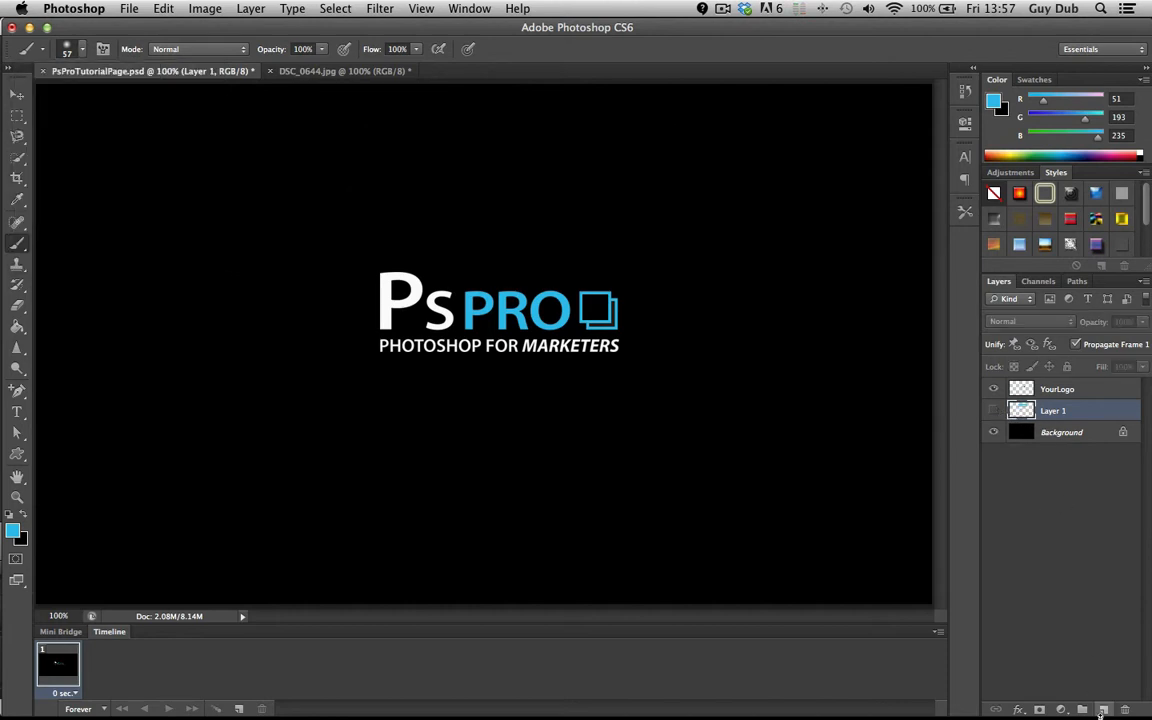
- Add a new layer and stamp the 900 px swirling fractal brush in blue over the logo's left part
{"action": "left_click", "coordinate": [1105, 709]}
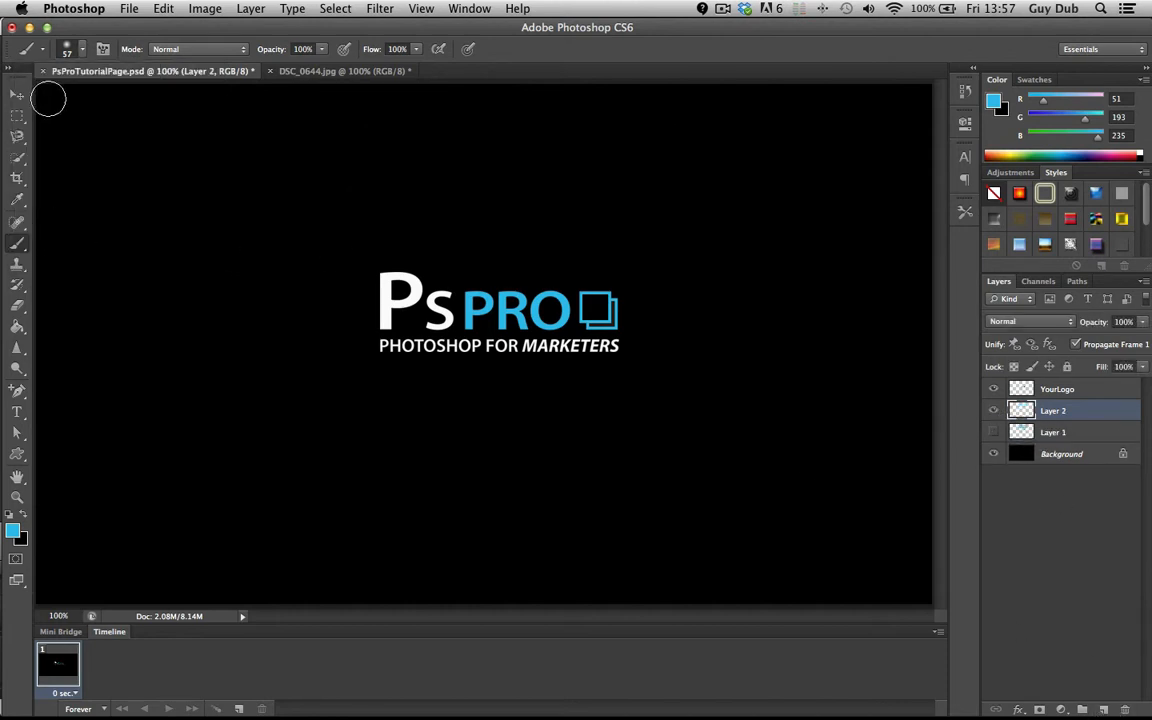
{"action": "left_click", "coordinate": [67, 49]}
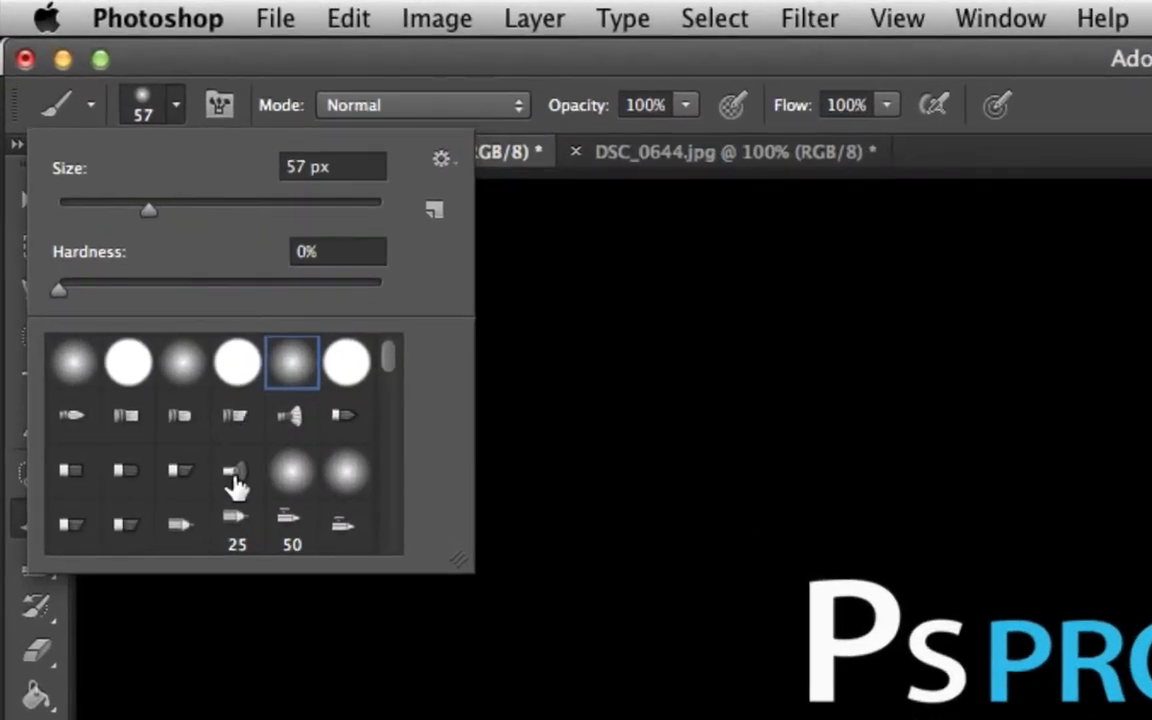
{"action": "scroll", "coordinate": [237, 487], "scroll_direction": "down", "scroll_amount": 2}
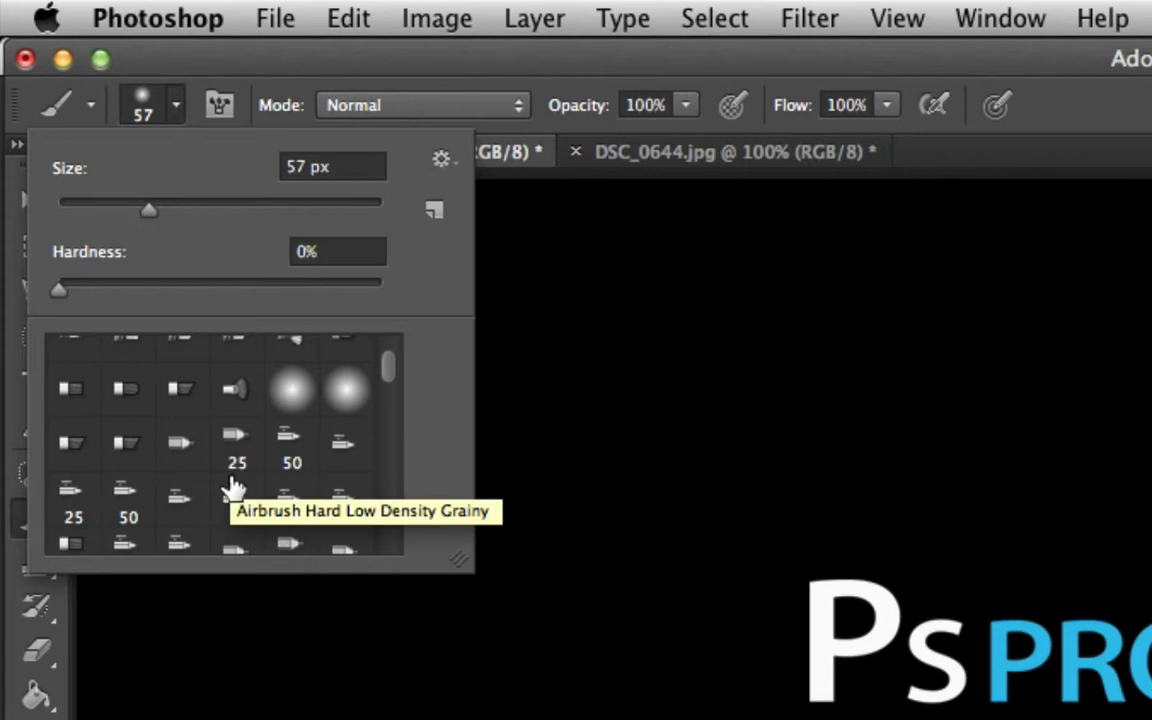
{"action": "scroll", "coordinate": [232, 485], "scroll_direction": "down", "scroll_amount": 5}
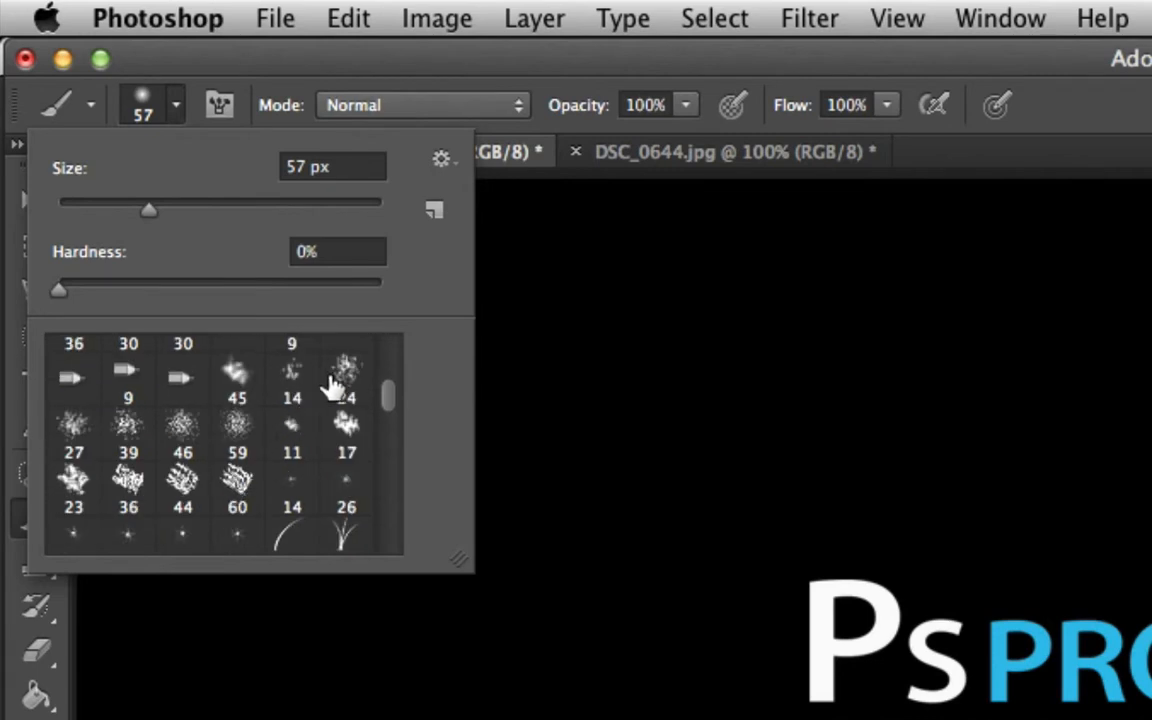
{"action": "scroll", "coordinate": [316, 409], "scroll_direction": "down", "scroll_amount": 5}
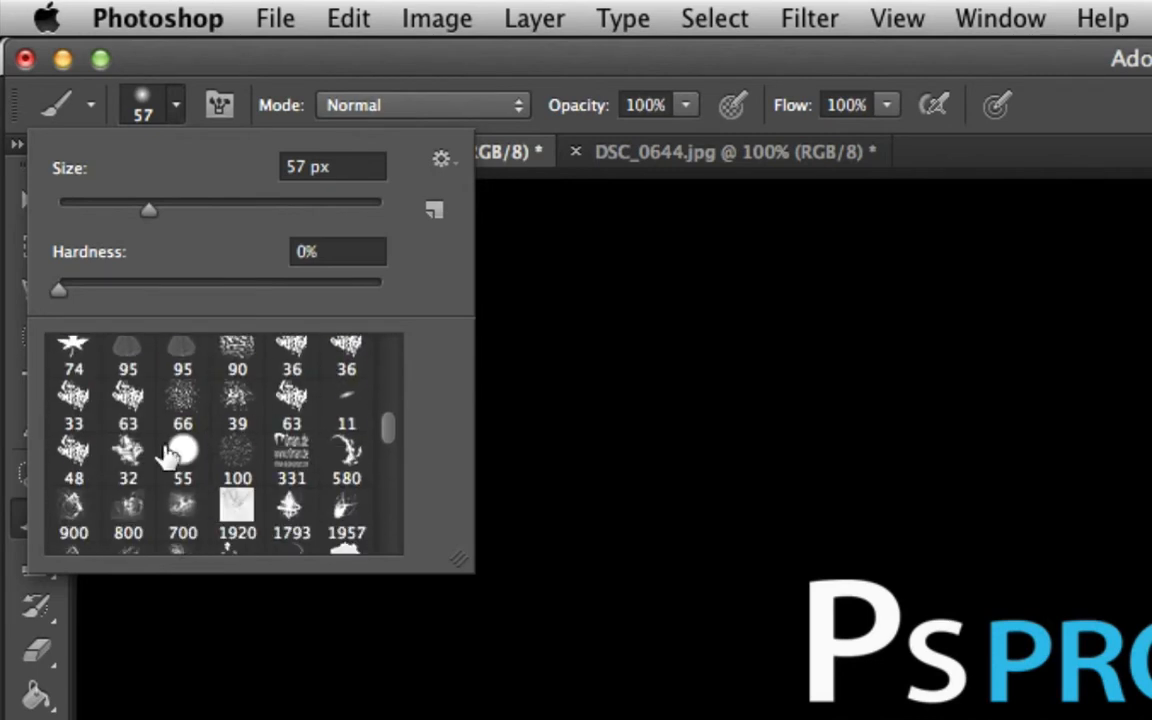
{"action": "left_click", "coordinate": [73, 508]}
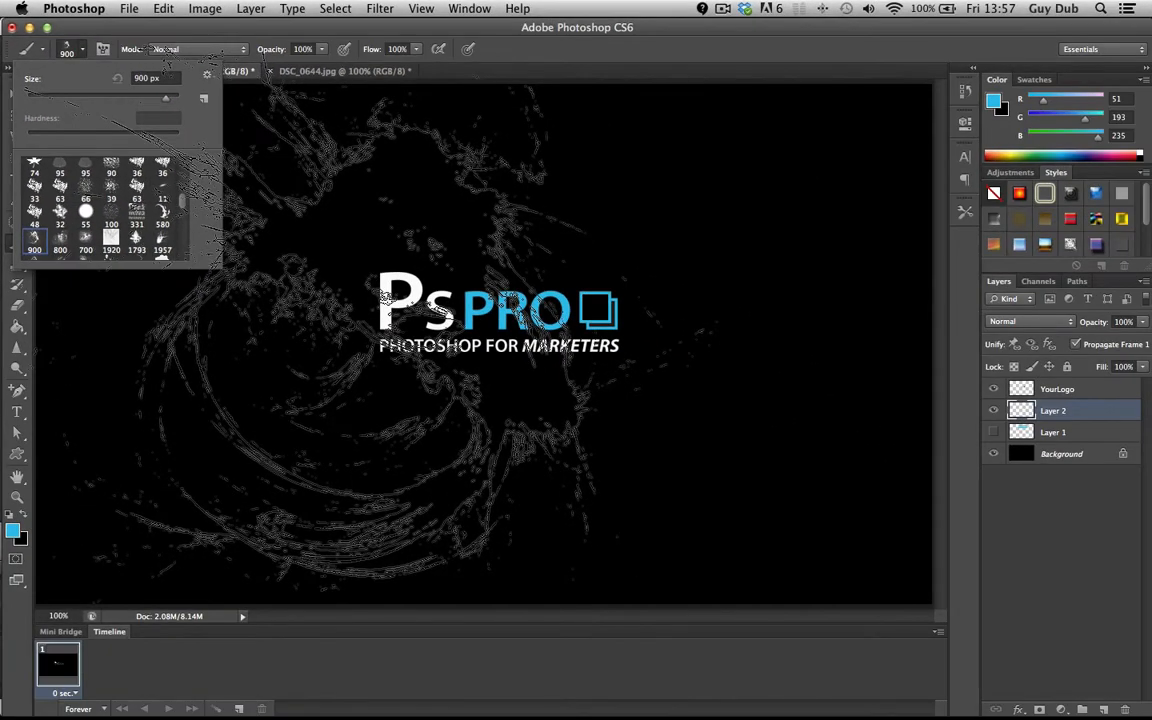
{"action": "left_click", "coordinate": [405, 338]}
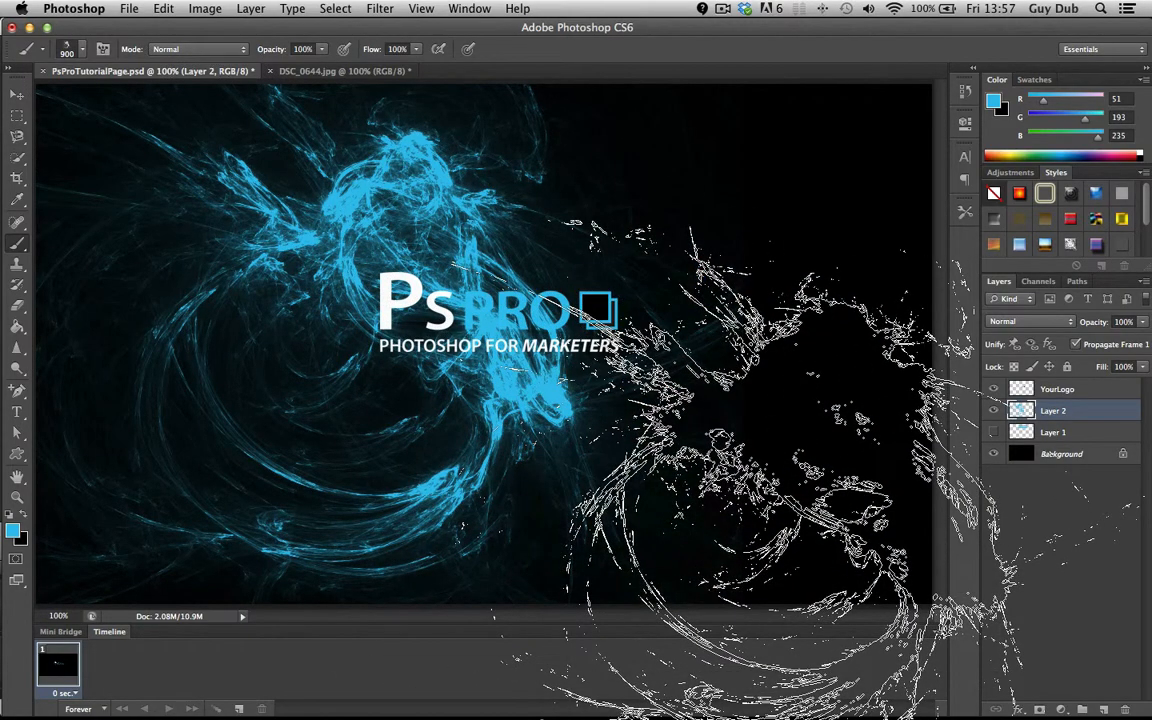
- Lower Layer 2's opacity to 38% and stamp the 700 px fractal brush on it to the right of the logo
{"action": "left_click", "coordinate": [1144, 323]}
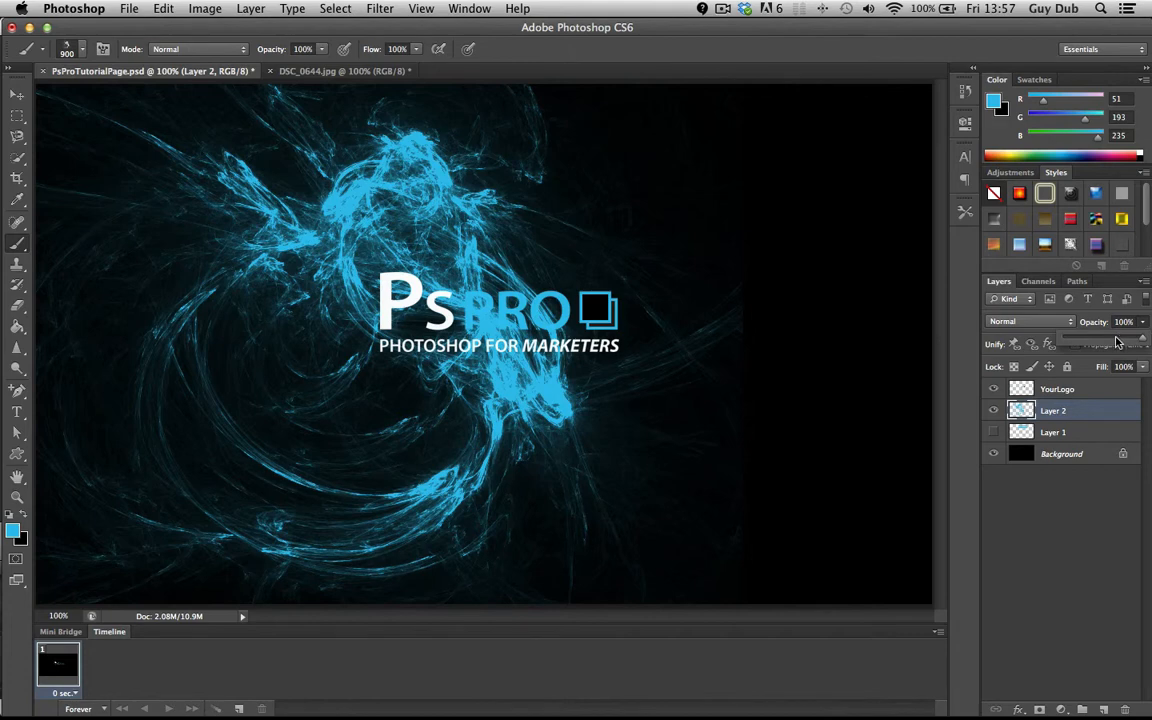
{"action": "left_click_drag", "start_coordinate": [1118, 343], "coordinate": [1093, 343]}
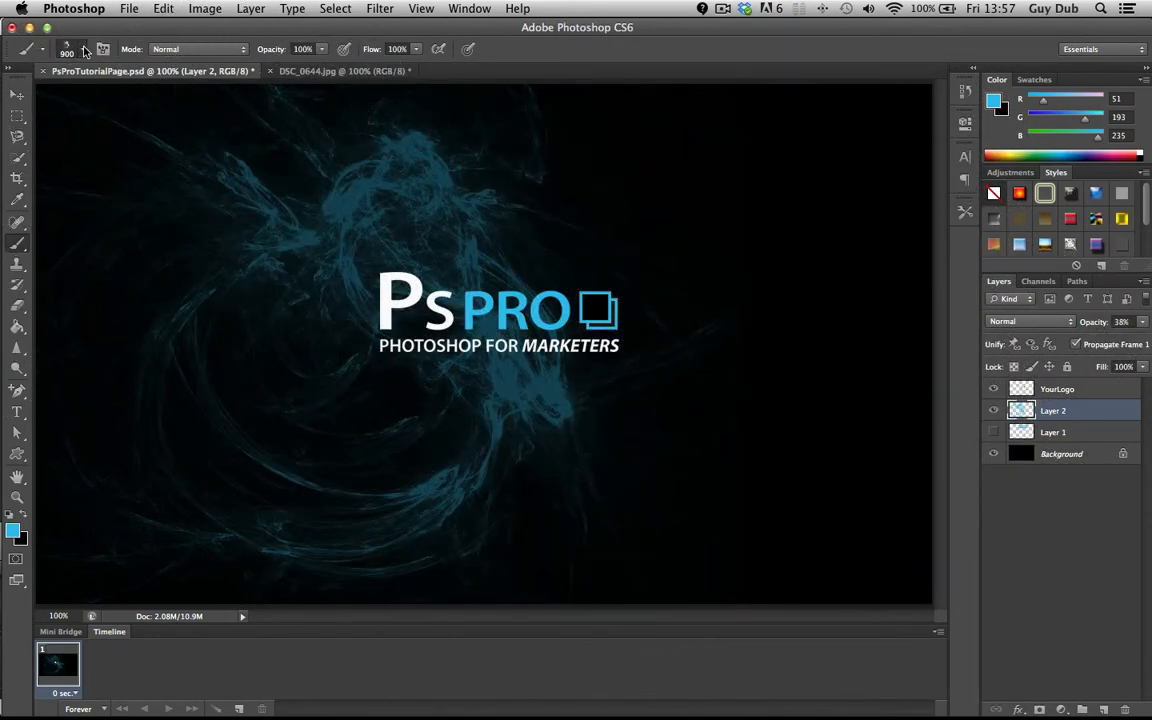
{"action": "left_click", "coordinate": [81, 49]}
{"action": "left_click", "coordinate": [84, 238]}
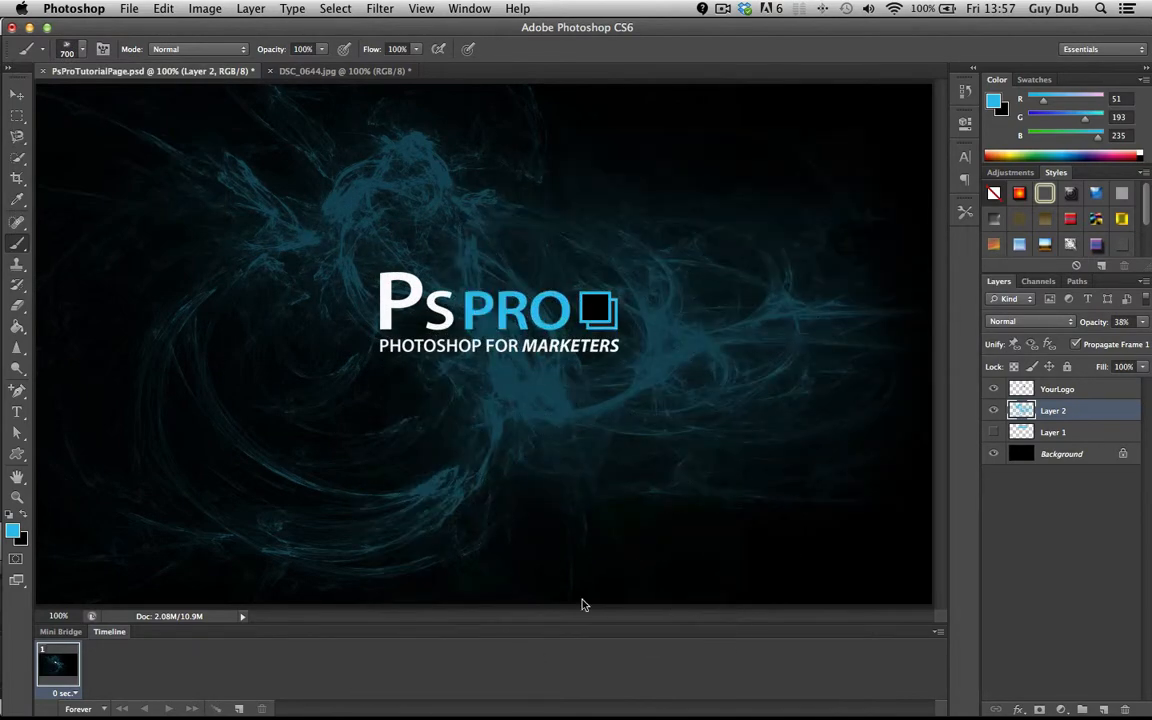
- Hide Layer 2 and choose the 466 px cloud brush for painting on a new layer above it
{"action": "left_click", "coordinate": [993, 410]}
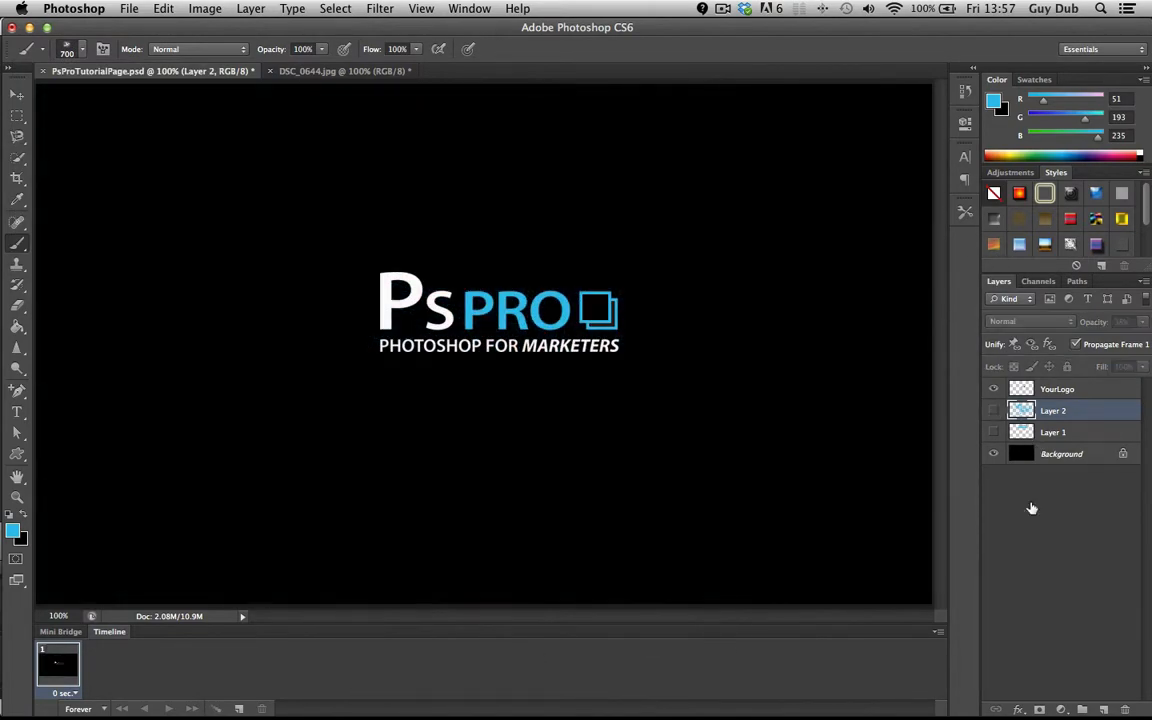
{"action": "left_click", "coordinate": [1102, 708]}
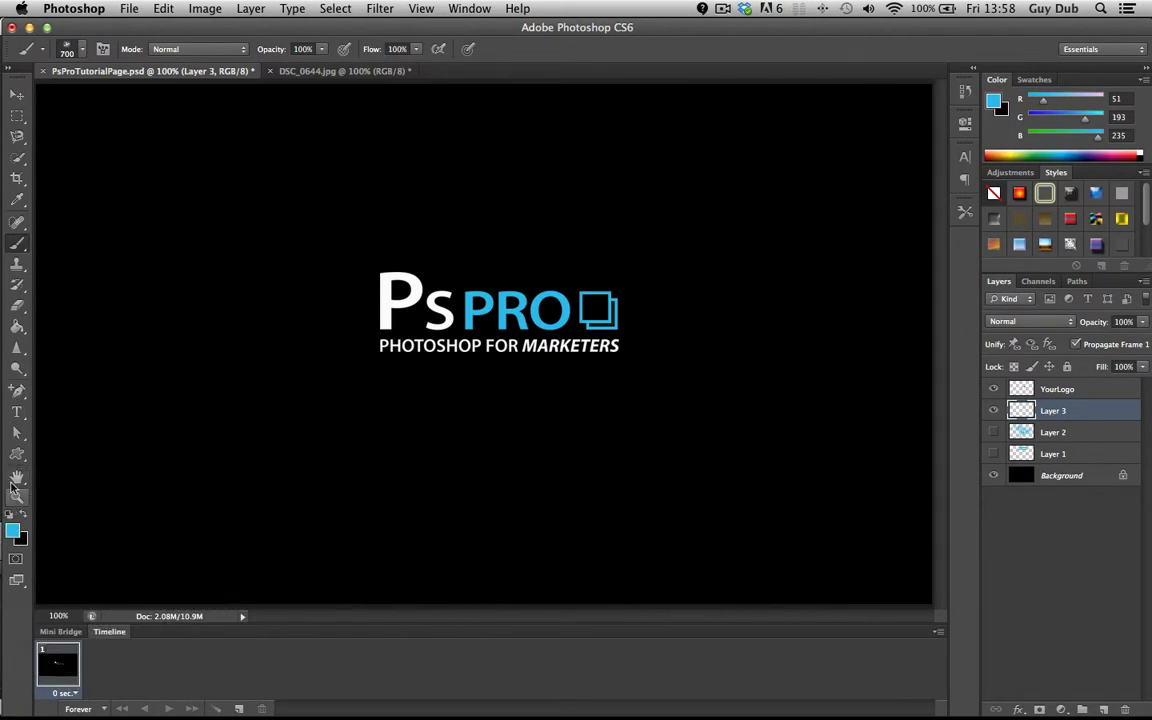
{"action": "left_click", "coordinate": [81, 52]}
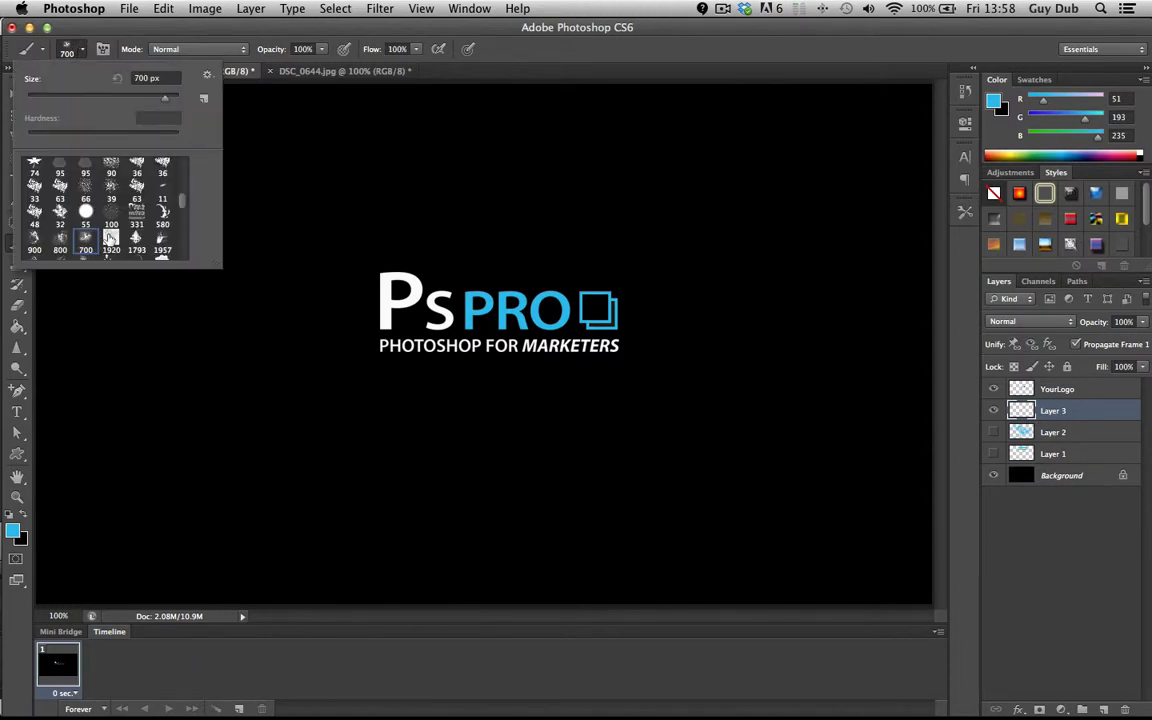
{"action": "scroll", "coordinate": [110, 237], "scroll_direction": "down", "scroll_amount": 10}
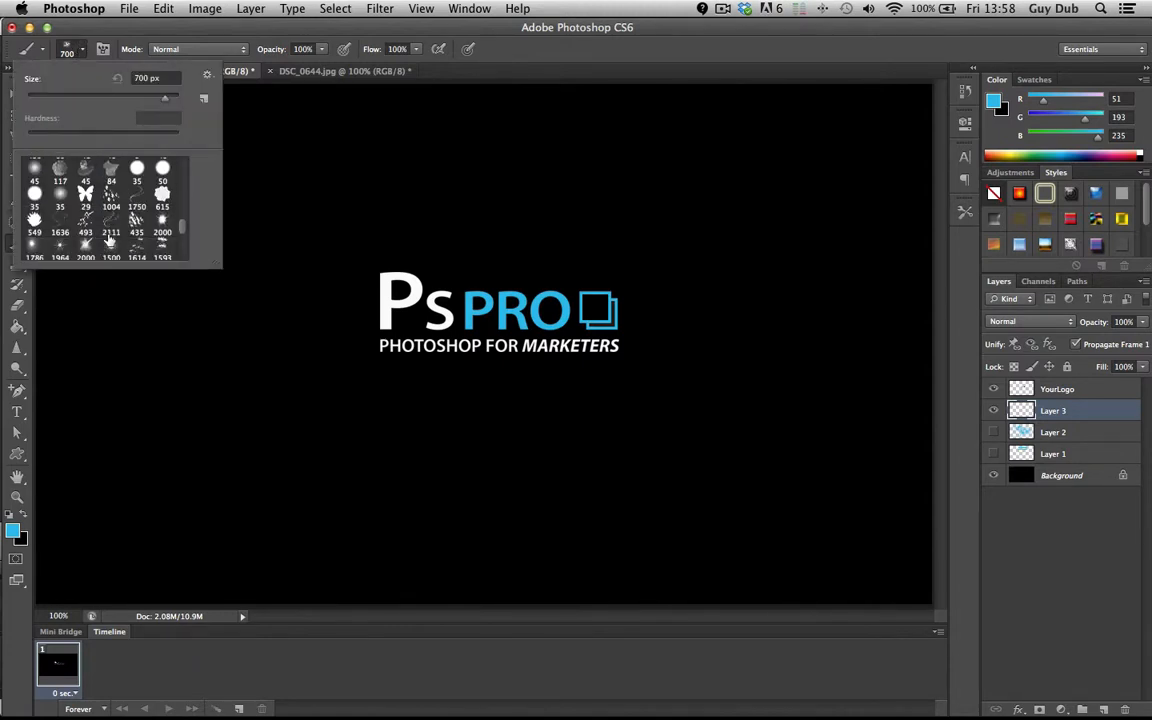
{"action": "scroll", "coordinate": [110, 240], "scroll_direction": "down", "scroll_amount": 3}
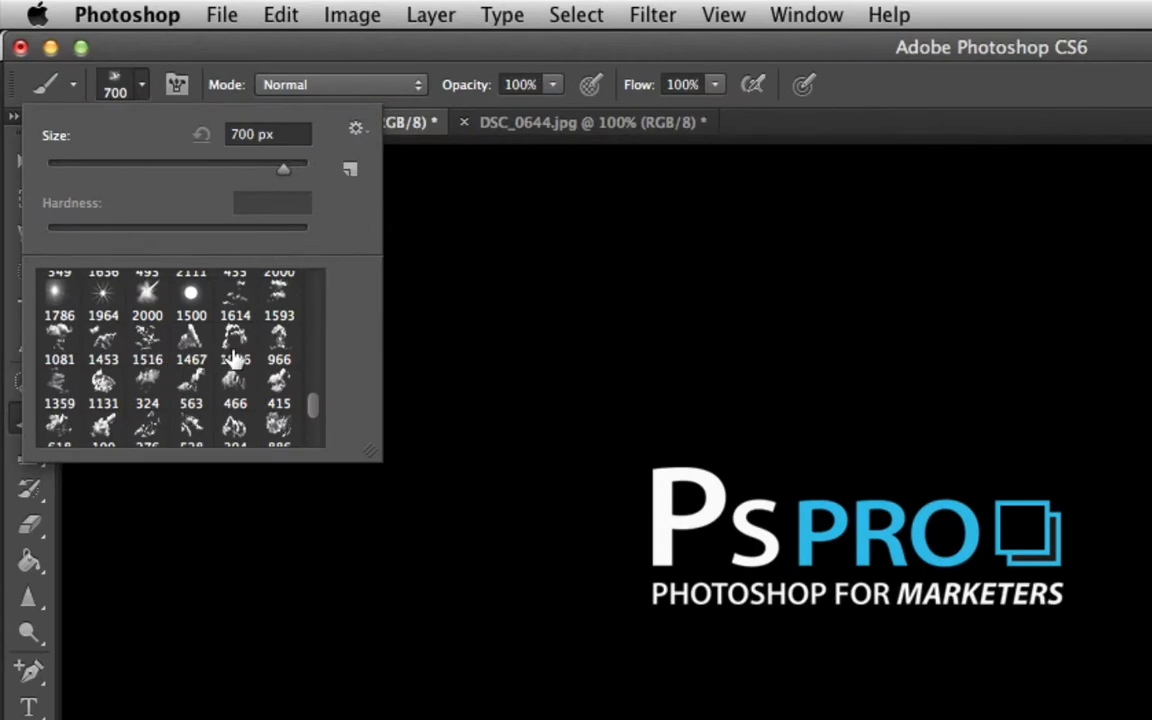
{"action": "left_click", "coordinate": [234, 380]}
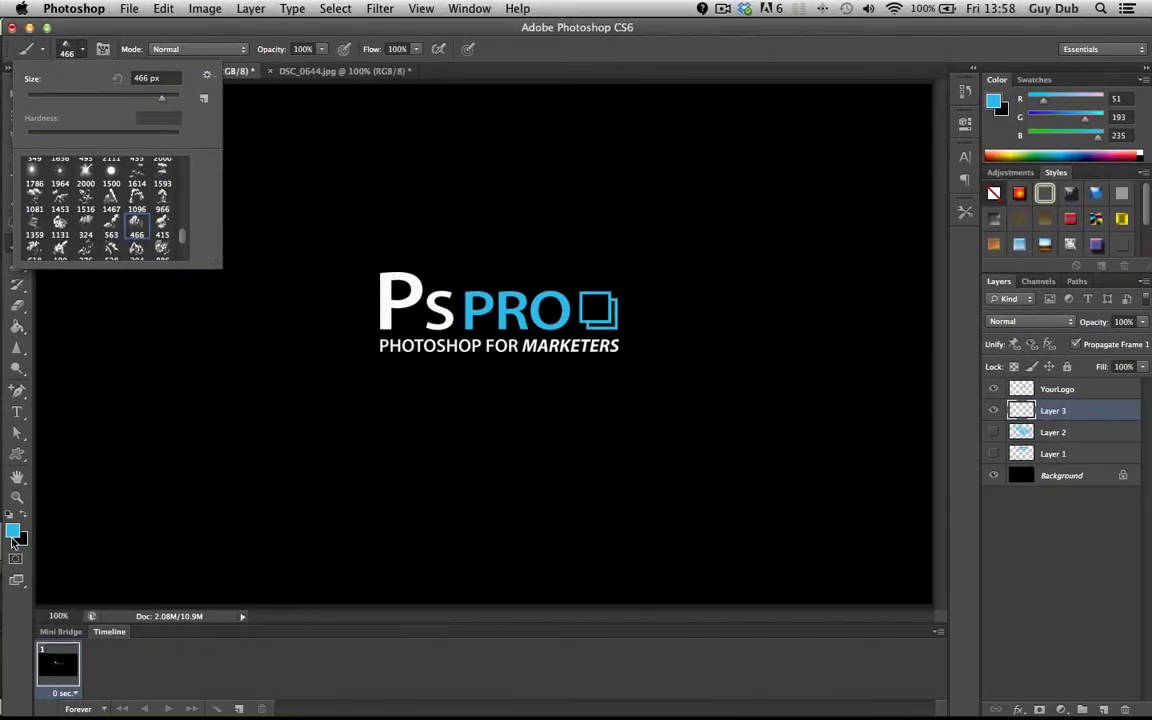
- Reset the colors to make white the foreground and stamp one cloud behind the logo's left half
{"action": "left_click", "coordinate": [24, 516]}
{"action": "left_click", "coordinate": [10, 517]}
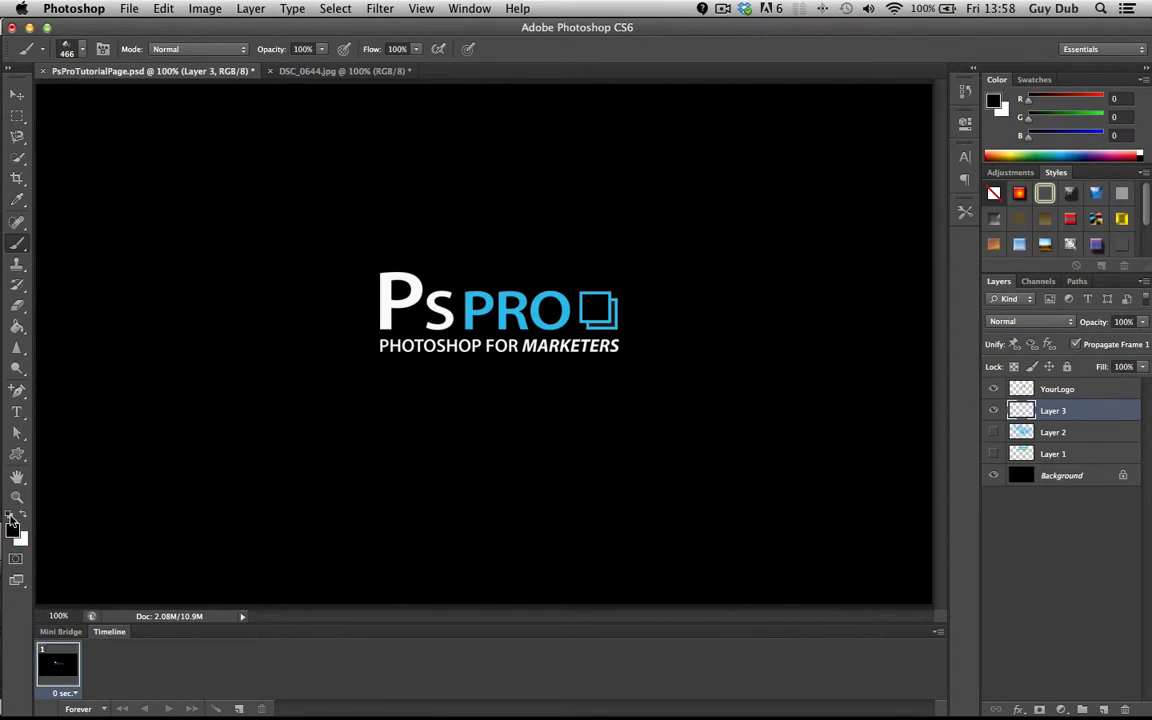
{"action": "left_click", "coordinate": [23, 516]}
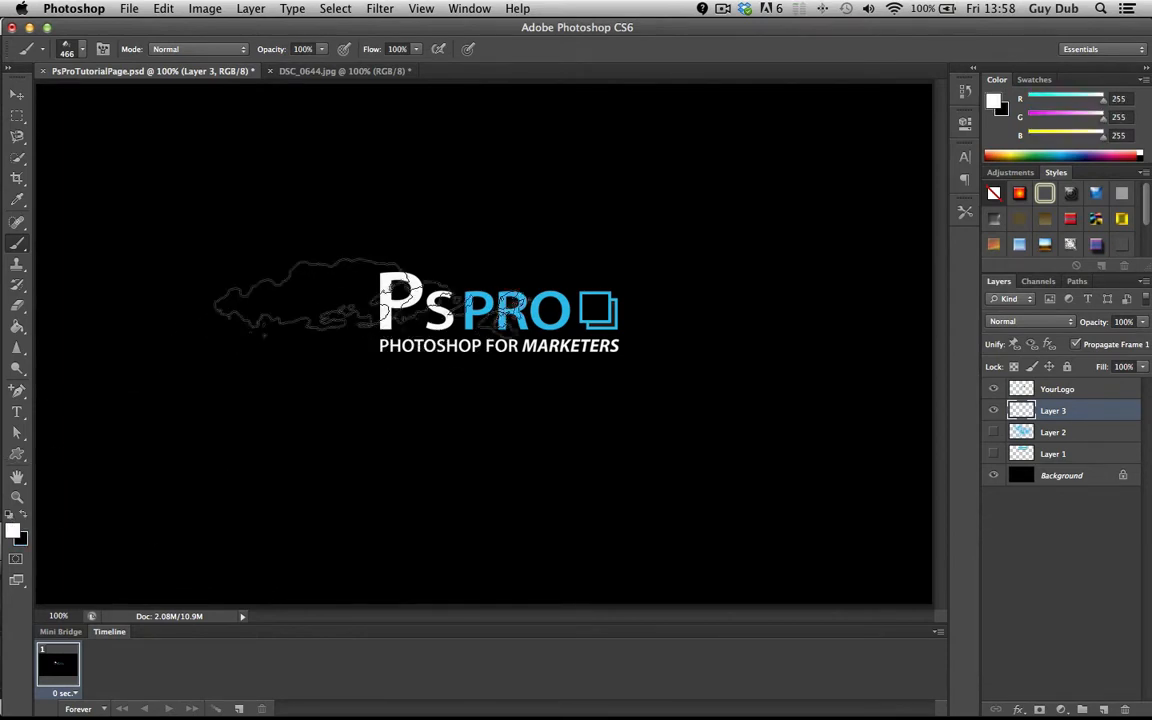
{"action": "left_click", "coordinate": [345, 314]}
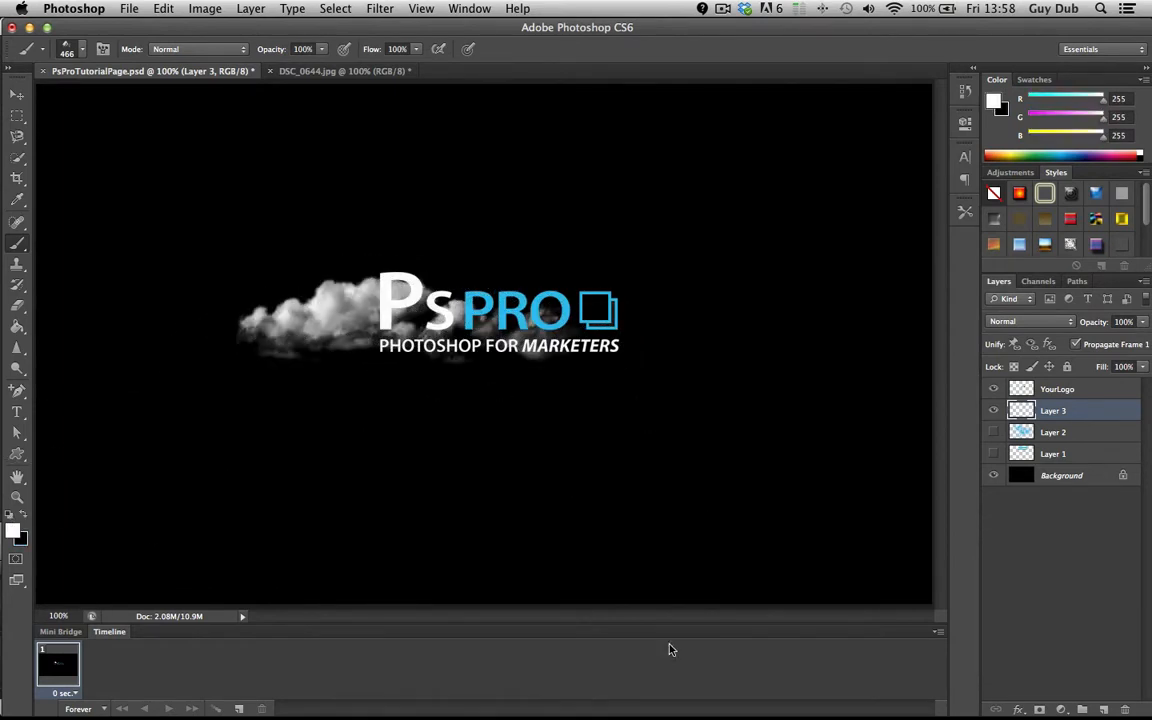
- Set Layer 3's opacity to 69% and stamp the 415 px cloud brush behind and below the logo's right half
{"action": "left_click", "coordinate": [1142, 323]}
{"action": "left_click", "coordinate": [1119, 336]}
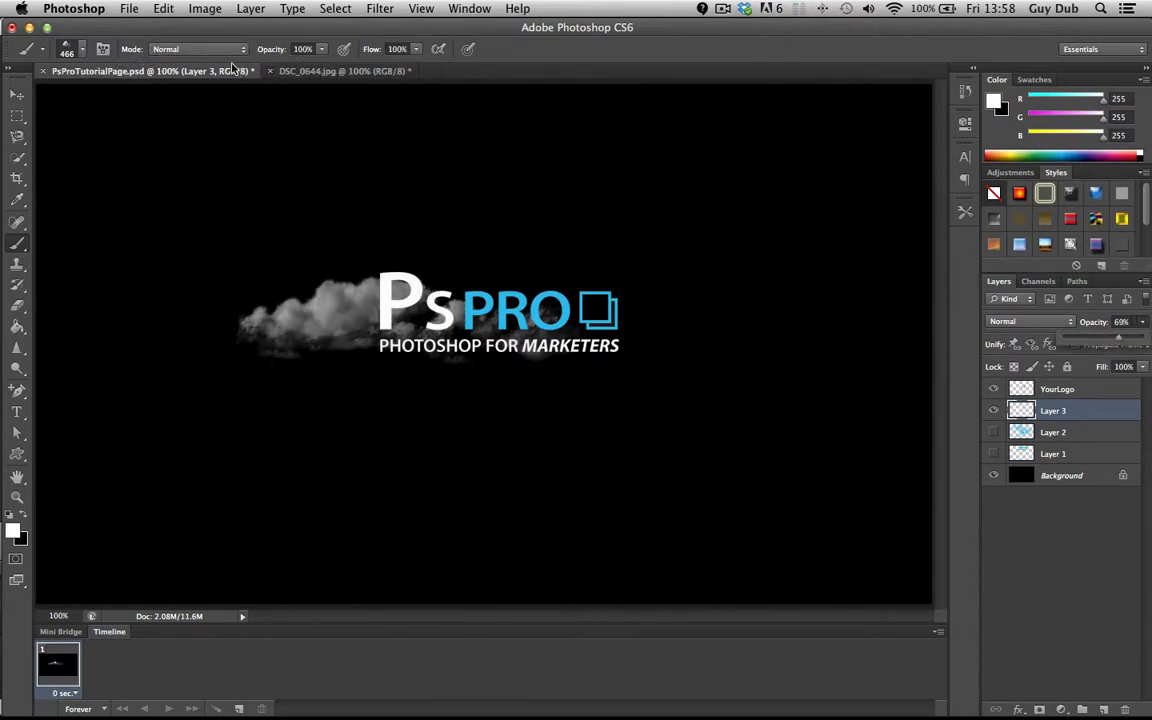
{"action": "left_click", "coordinate": [80, 50]}
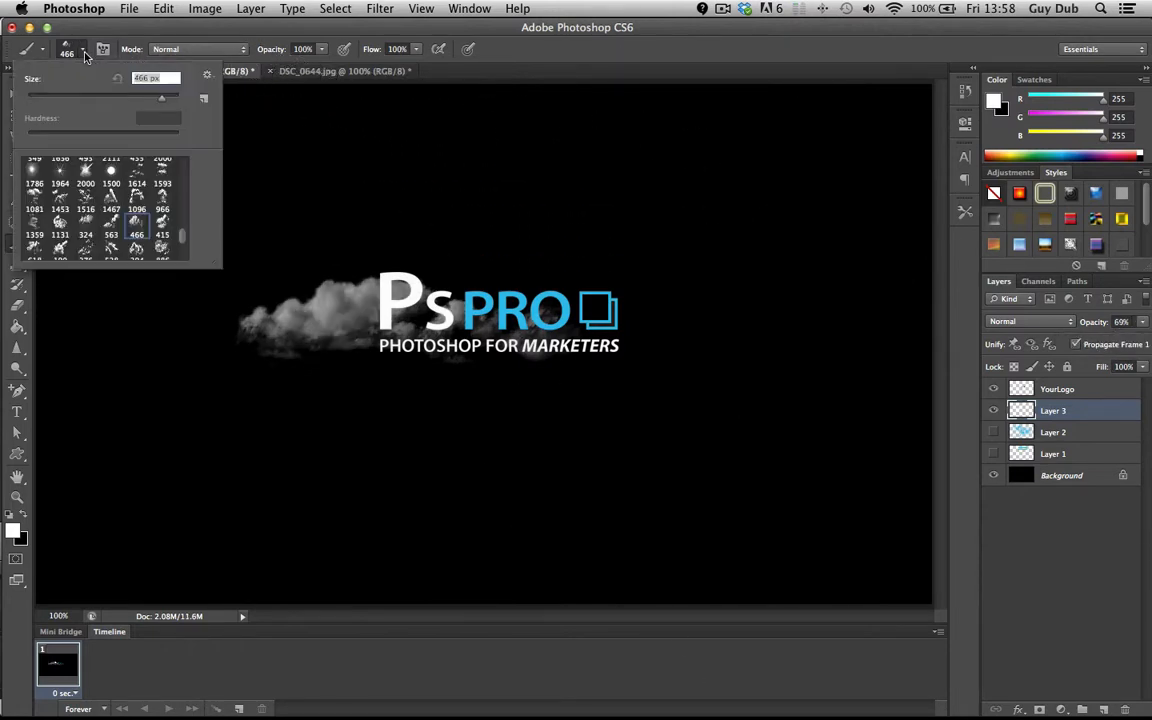
{"action": "left_click", "coordinate": [161, 224]}
{"action": "left_click", "coordinate": [615, 370]}
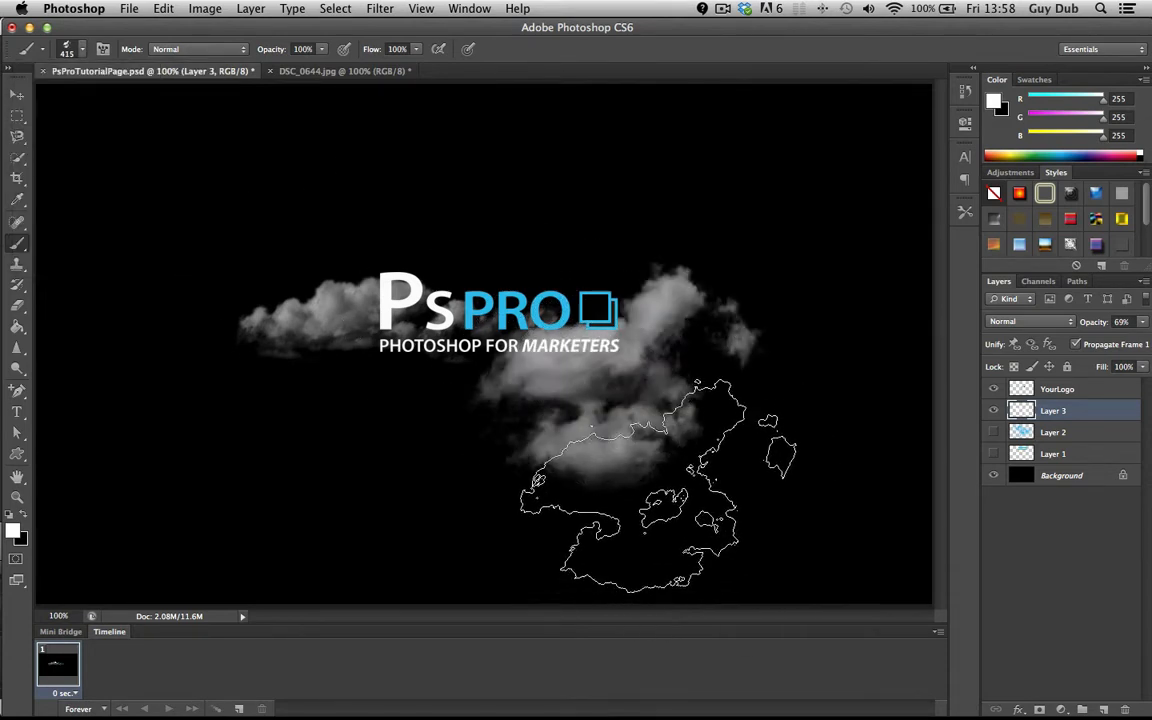
- Stamp the 1131 px cloud brush around the whole logo and reduce Layer 3's opacity to 18%
{"action": "left_click", "coordinate": [78, 50]}
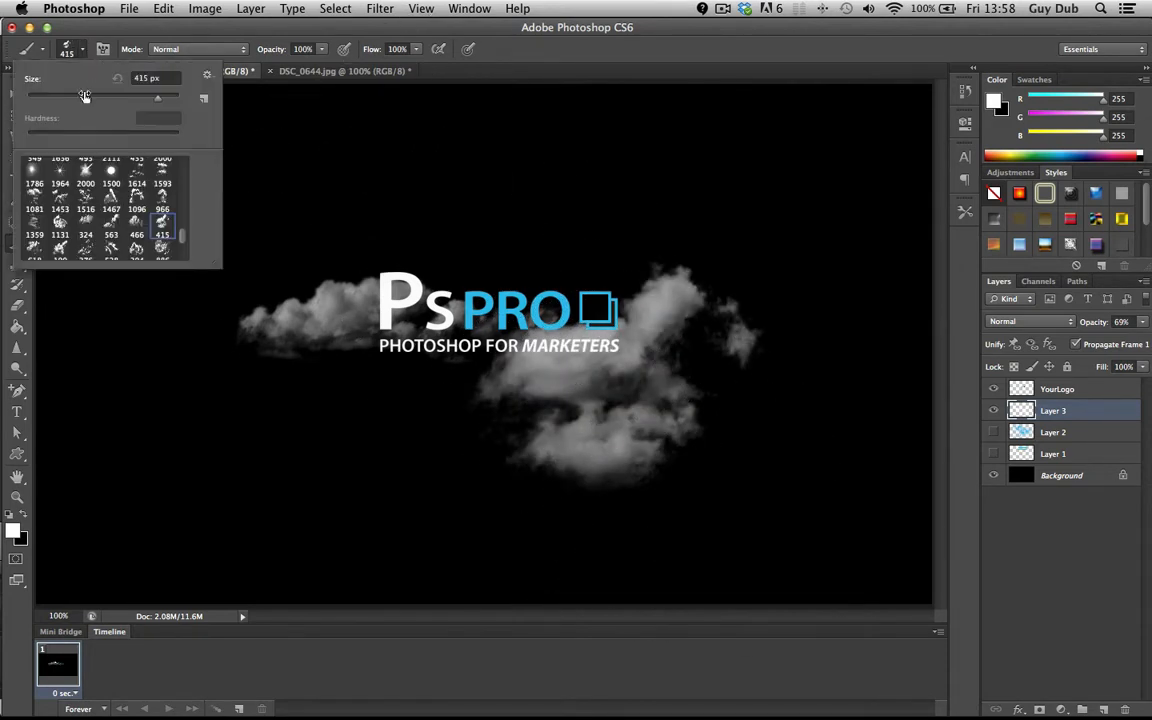
{"action": "left_click", "coordinate": [60, 222]}
{"action": "left_click", "coordinate": [405, 318]}
{"action": "left_click", "coordinate": [455, 322]}
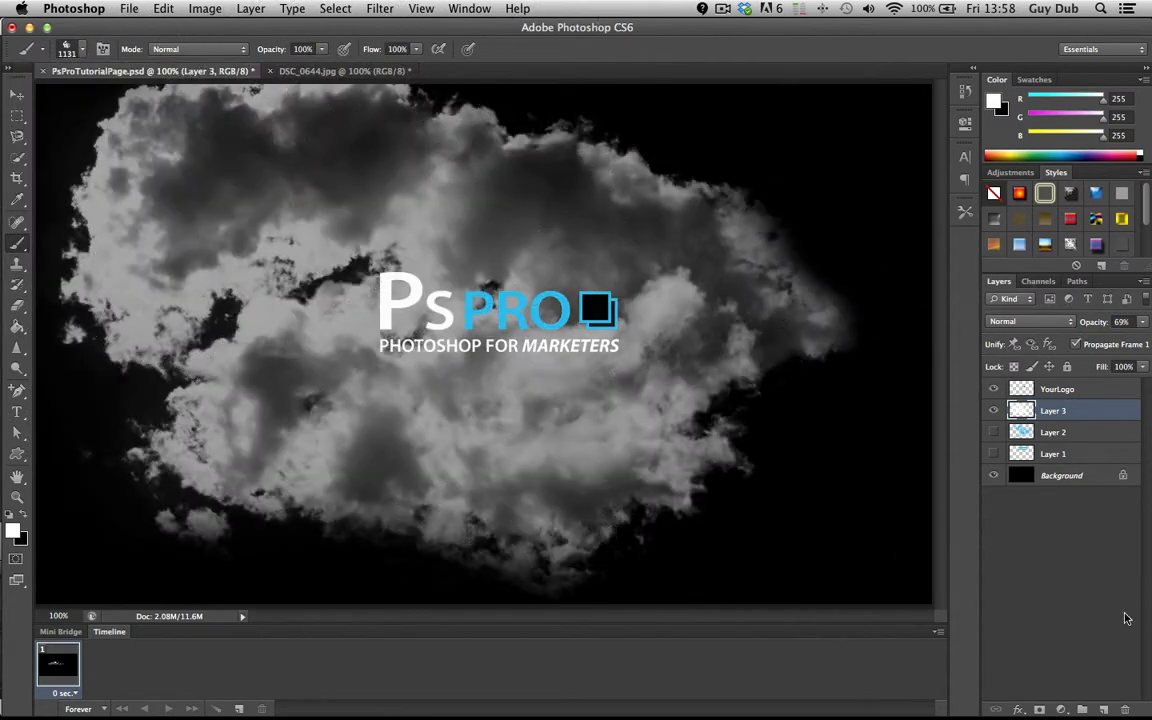
{"action": "left_click", "coordinate": [1142, 321]}
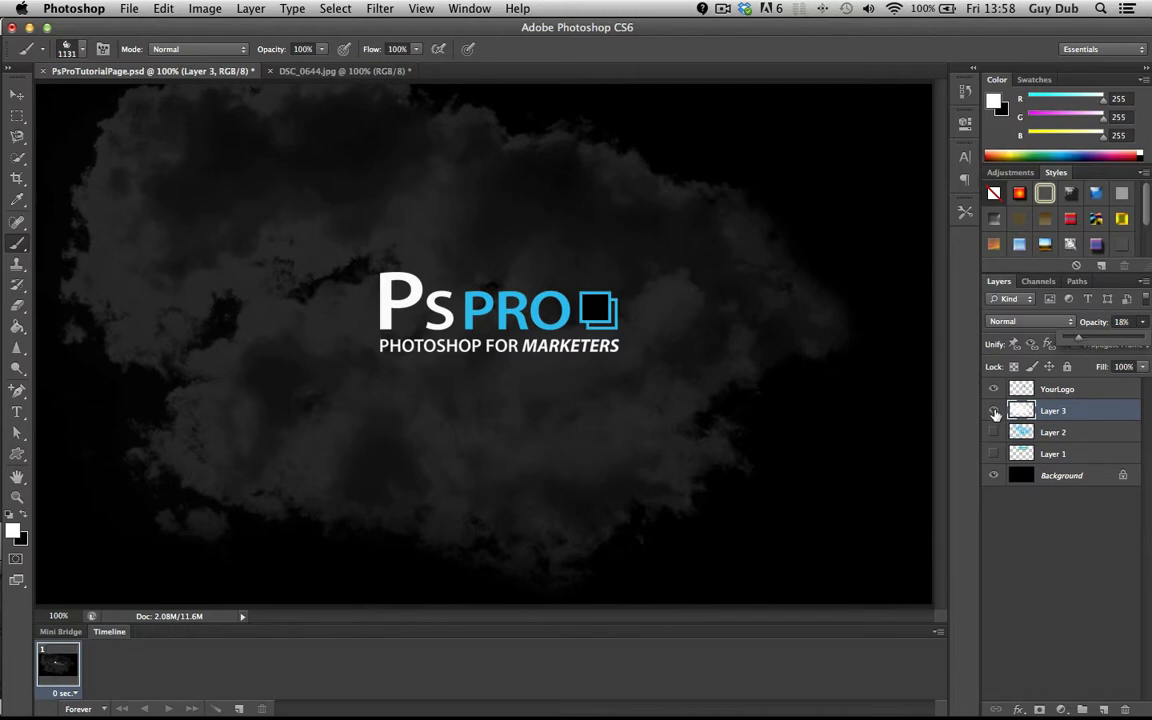
- Add a new layer directly above the Background and fill it with the logo's sampled blue using the Paint Bucket
{"action": "left_click", "coordinate": [1015, 478]}
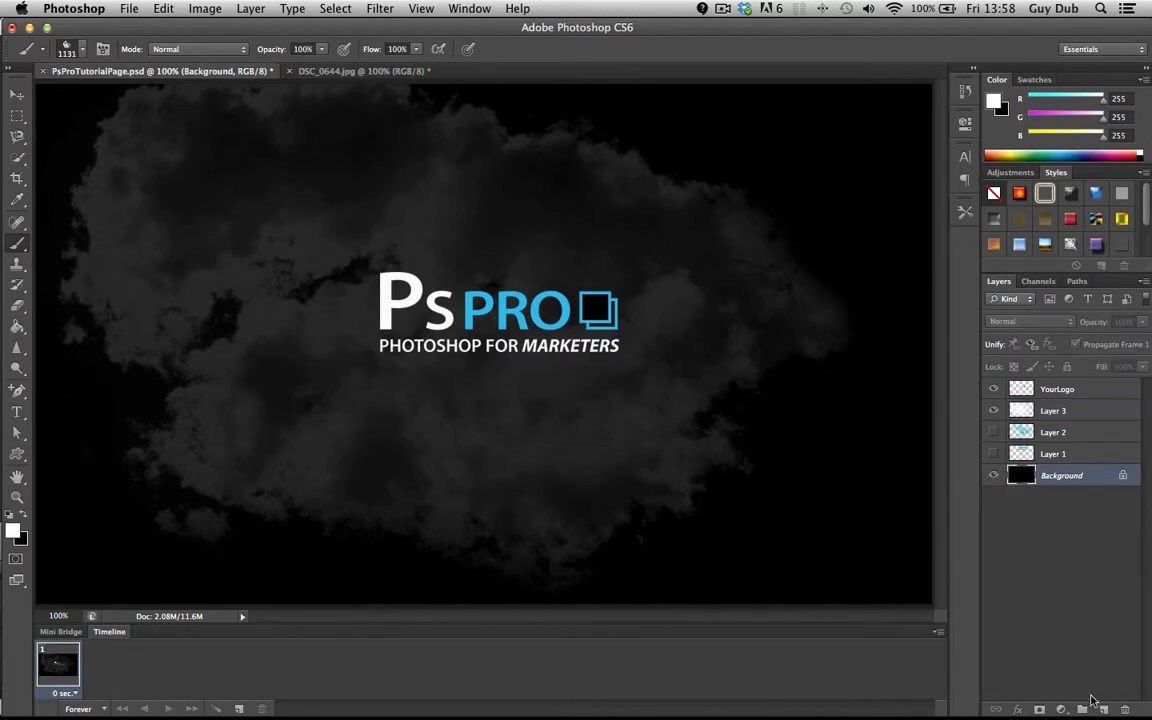
{"action": "left_click", "coordinate": [1103, 709]}
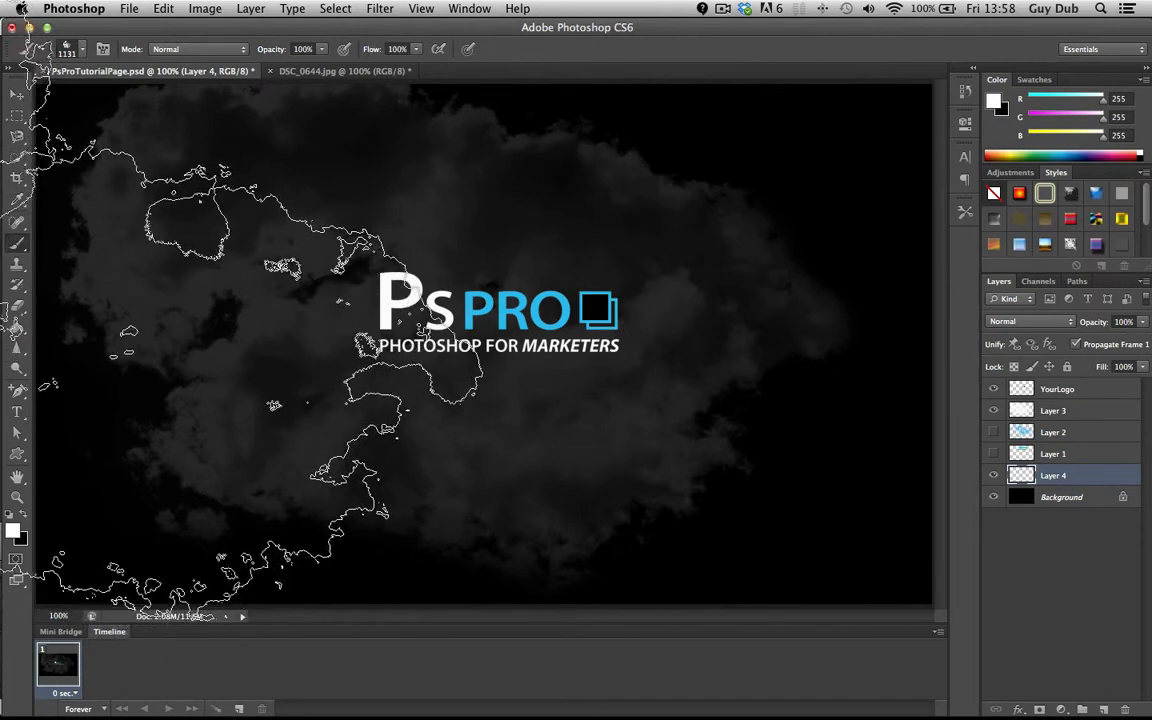
{"action": "left_click", "coordinate": [17, 327]}
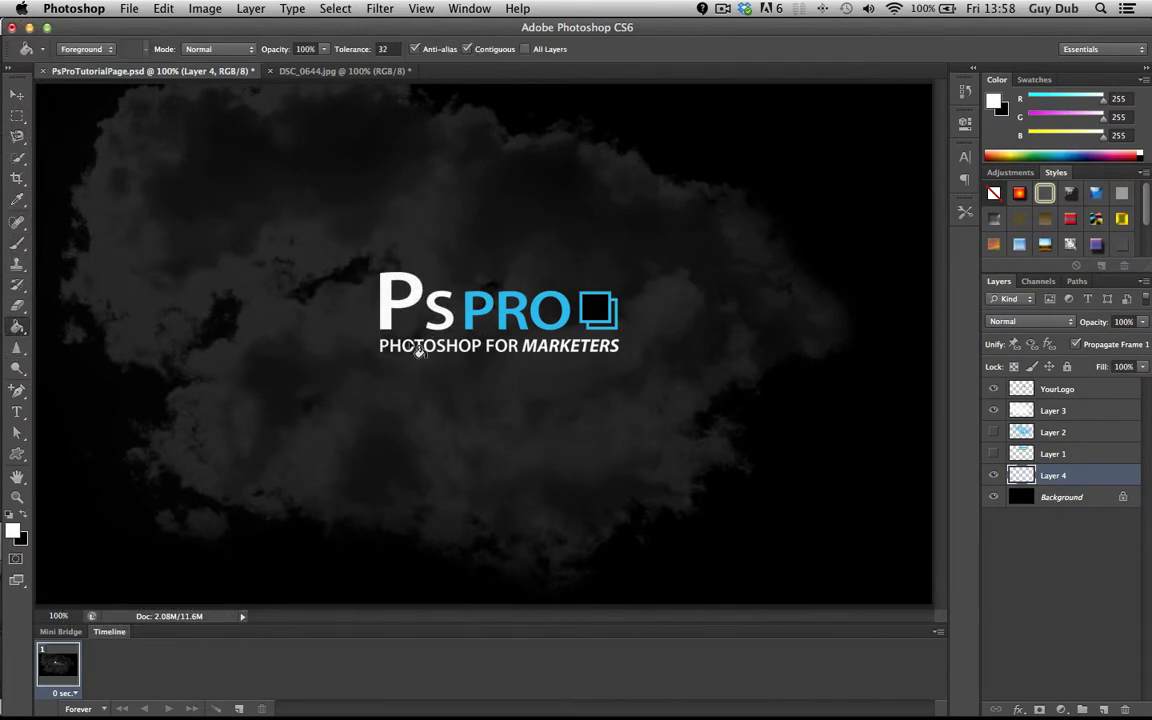
{"action": "left_click", "coordinate": [468, 308], "text": "alt"}
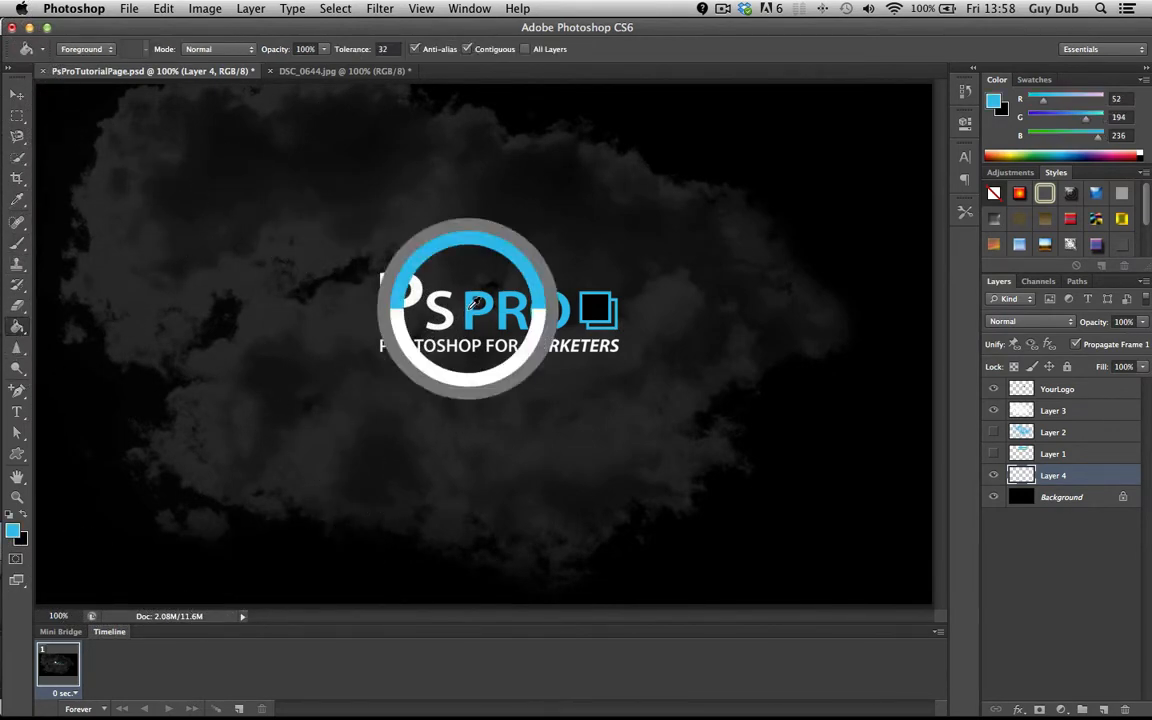
{"action": "left_click", "coordinate": [262, 368]}
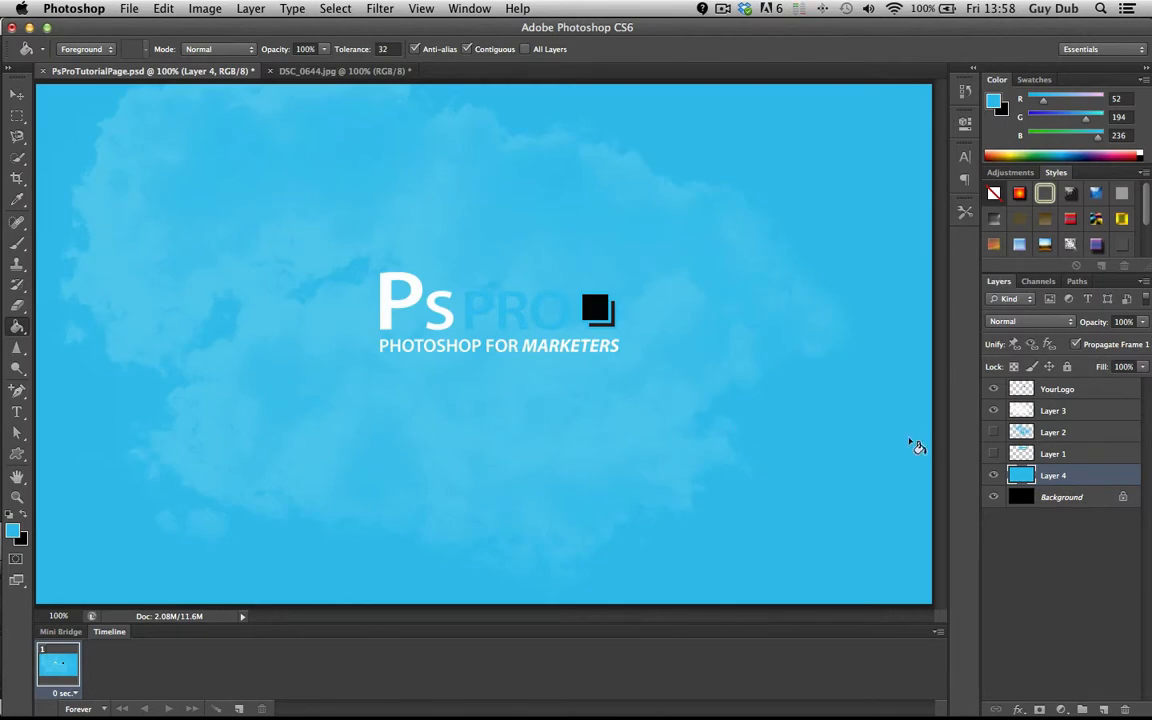
- Raise the opacity of the cloud layer, Layer 3, to 100%
{"action": "left_click", "coordinate": [1070, 410]}
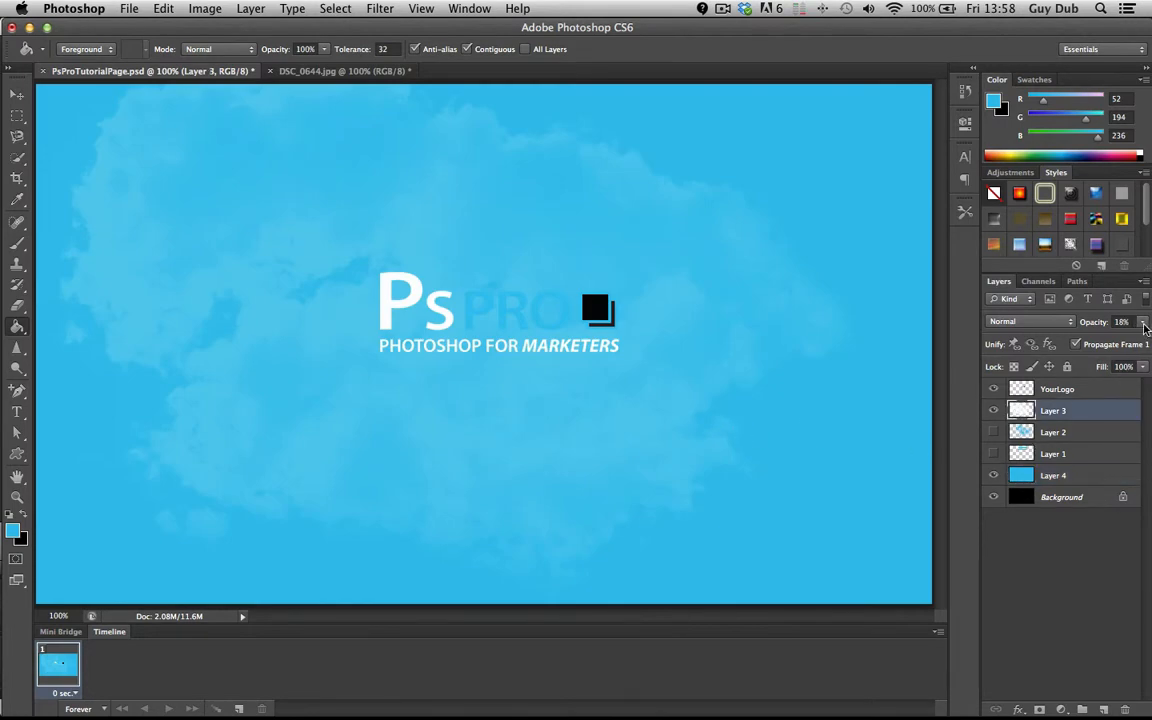
{"action": "left_click", "coordinate": [1143, 321]}
{"action": "left_click", "coordinate": [1116, 343]}
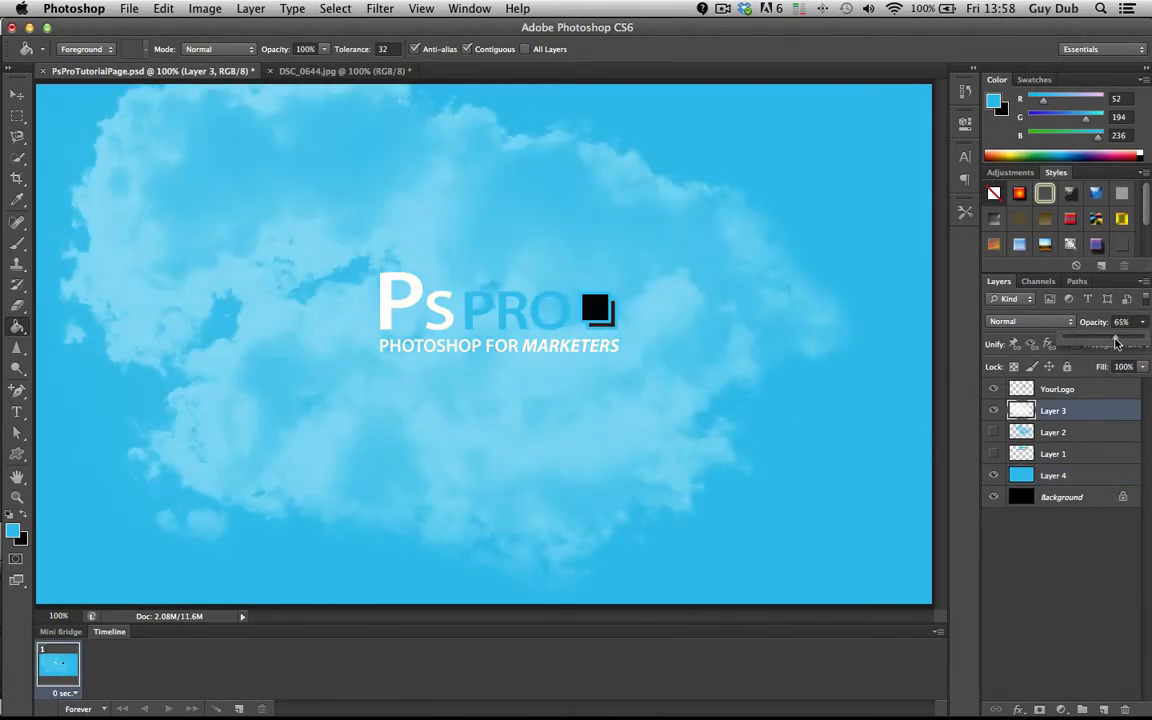
{"action": "left_click_drag", "start_coordinate": [1118, 343], "coordinate": [1147, 343]}
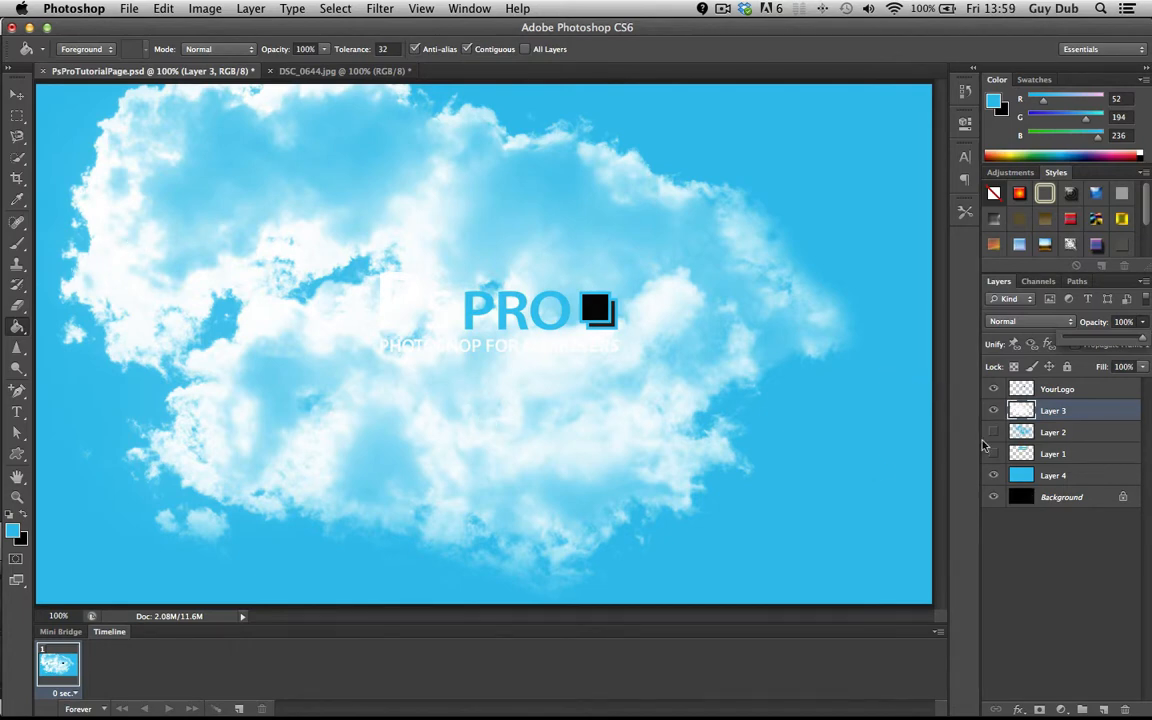
- Hide the blue fill on Layer 4 and the clouds on Layer 3
{"action": "left_click", "coordinate": [993, 475]}
{"action": "left_click", "coordinate": [993, 411]}
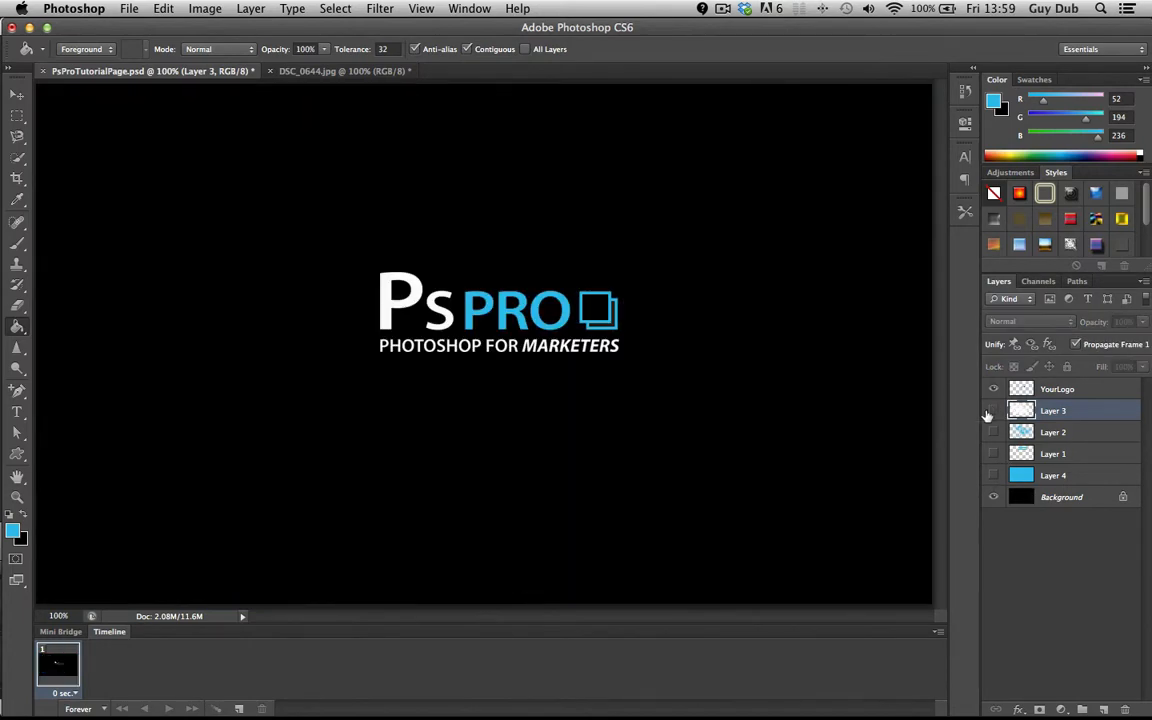
- Choose the 1971 px wispy brush preset for the Brush tool and add a new layer above Layer 3
{"action": "left_click", "coordinate": [18, 240]}
{"action": "left_click", "coordinate": [72, 48]}
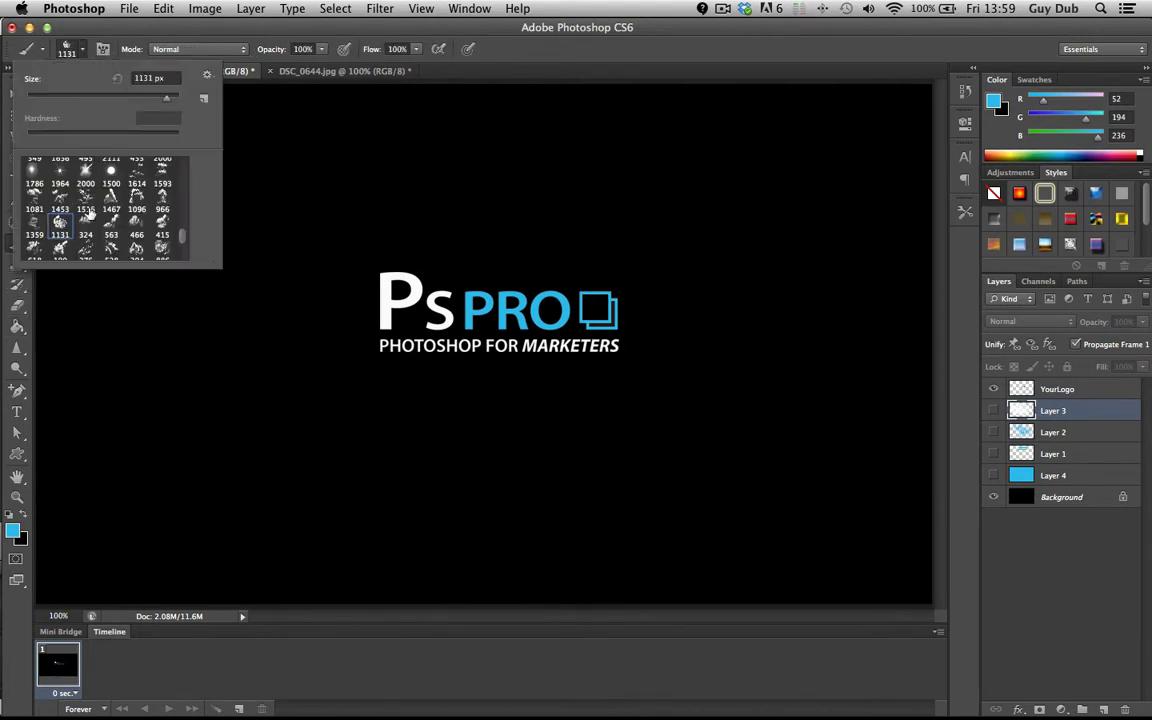
{"action": "scroll", "coordinate": [81, 193], "scroll_direction": "down", "scroll_amount": 3}
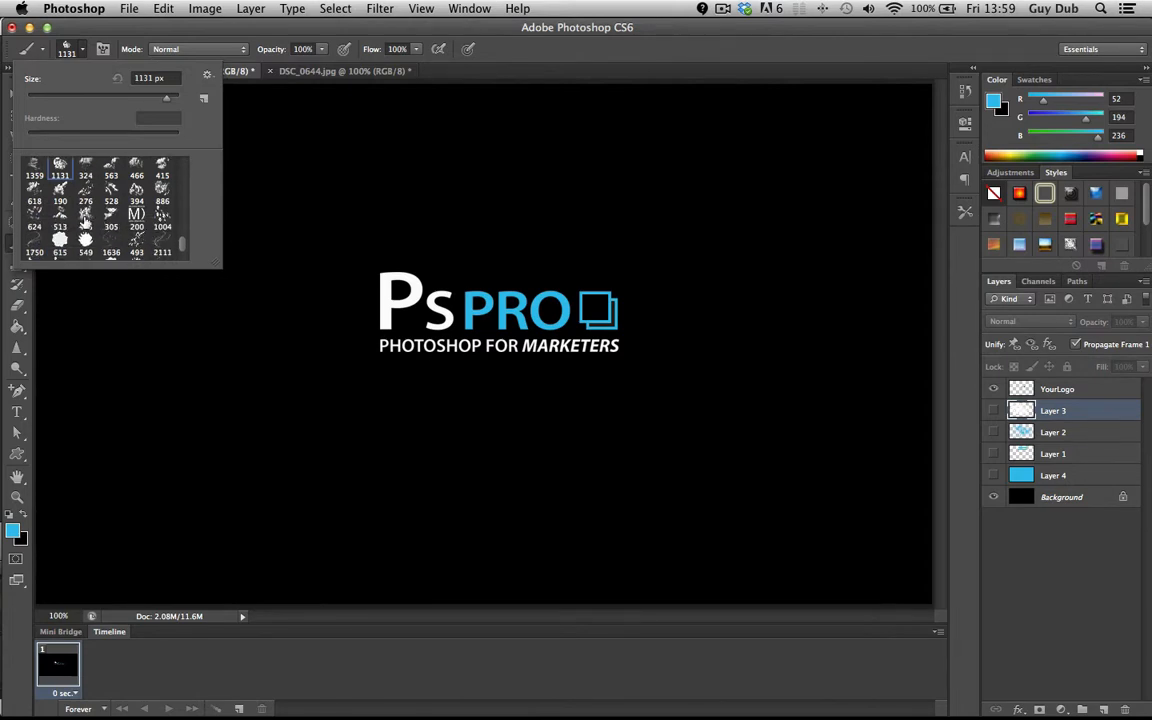
{"action": "scroll", "coordinate": [120, 200], "scroll_direction": "down", "scroll_amount": 2}
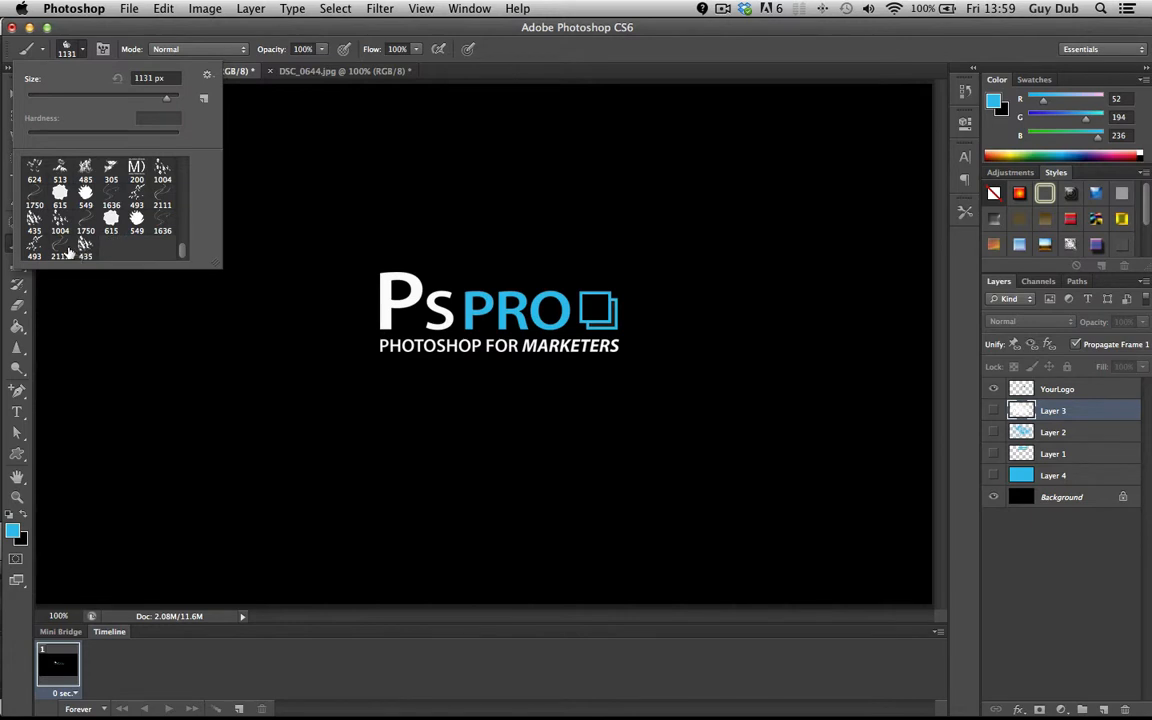
{"action": "scroll", "coordinate": [70, 250], "scroll_direction": "up", "scroll_amount": 5}
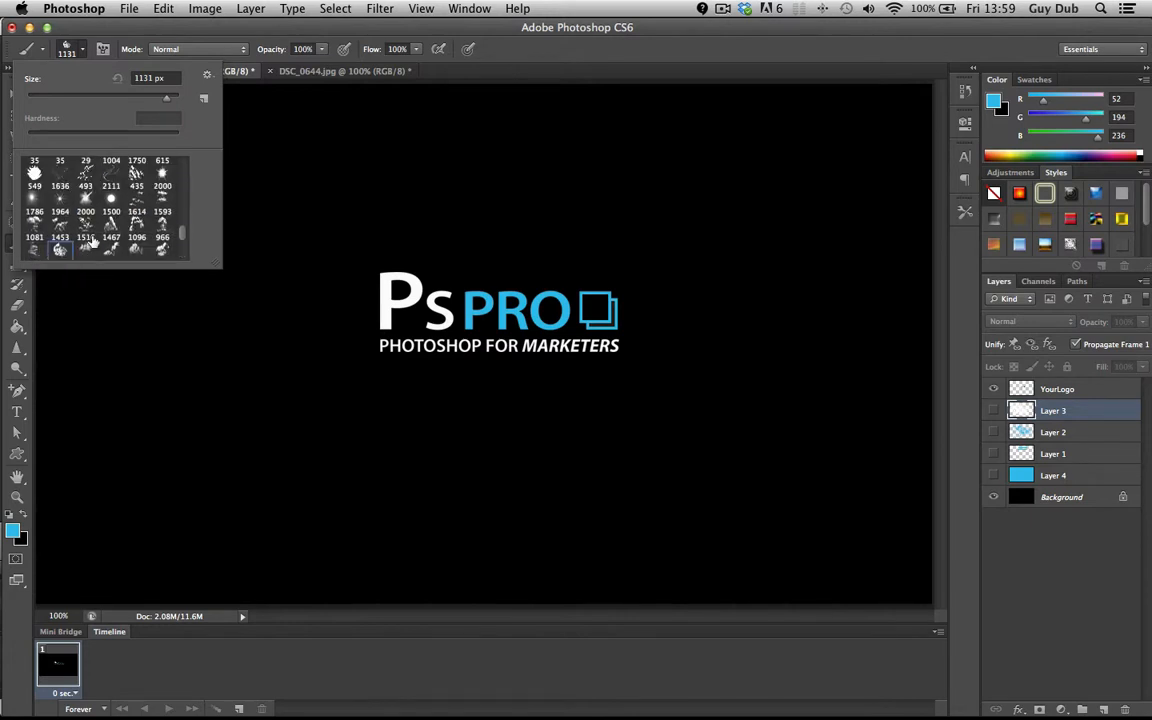
{"action": "scroll", "coordinate": [90, 241], "scroll_direction": "up", "scroll_amount": 3}
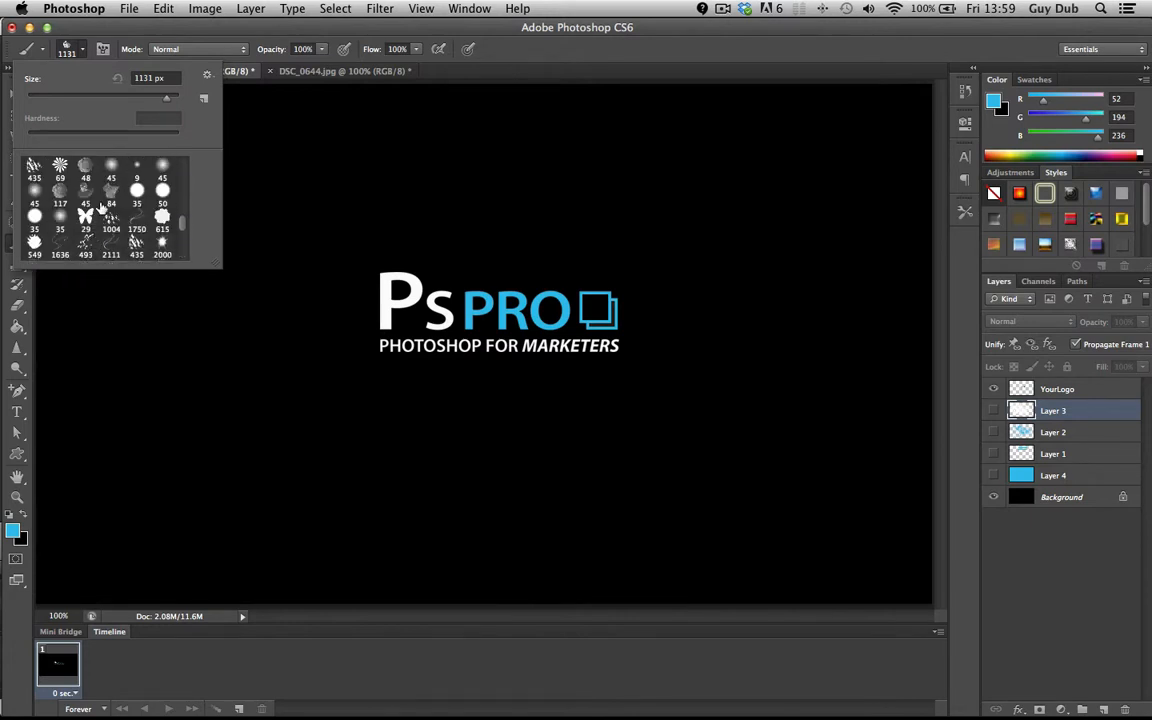
{"action": "scroll", "coordinate": [110, 200], "scroll_direction": "down", "scroll_amount": 1}
{"action": "scroll", "coordinate": [115, 210], "scroll_direction": "up", "scroll_amount": 3}
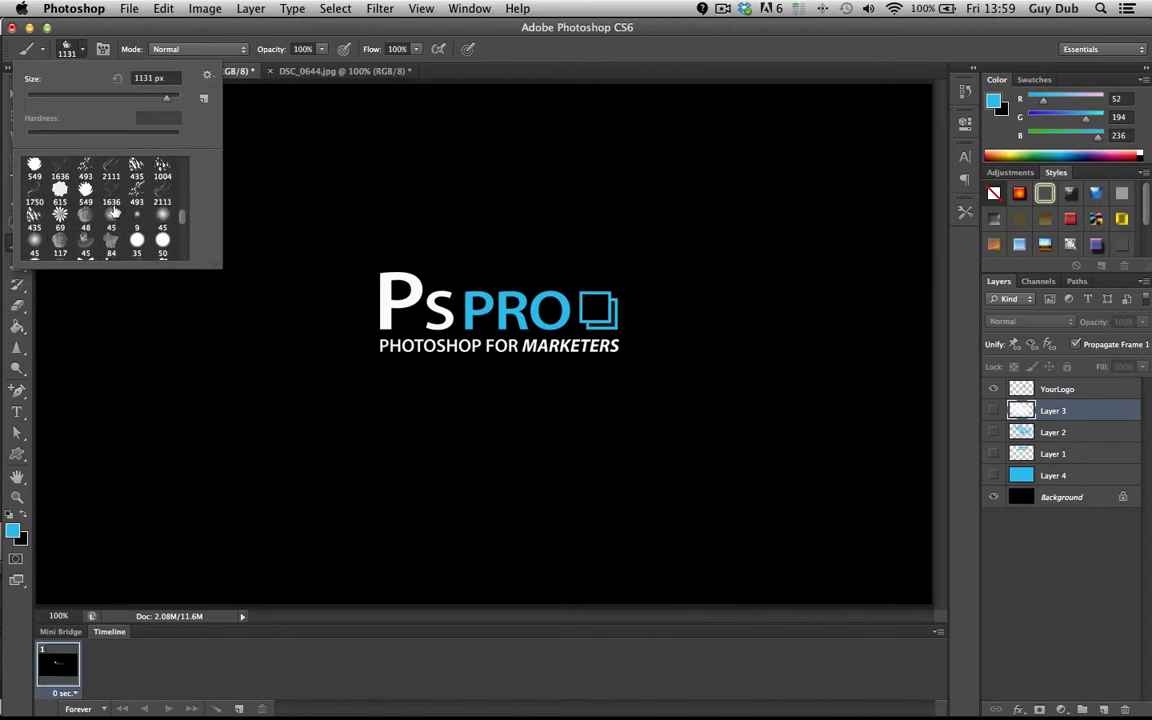
{"action": "scroll", "coordinate": [115, 211], "scroll_direction": "up", "scroll_amount": 2}
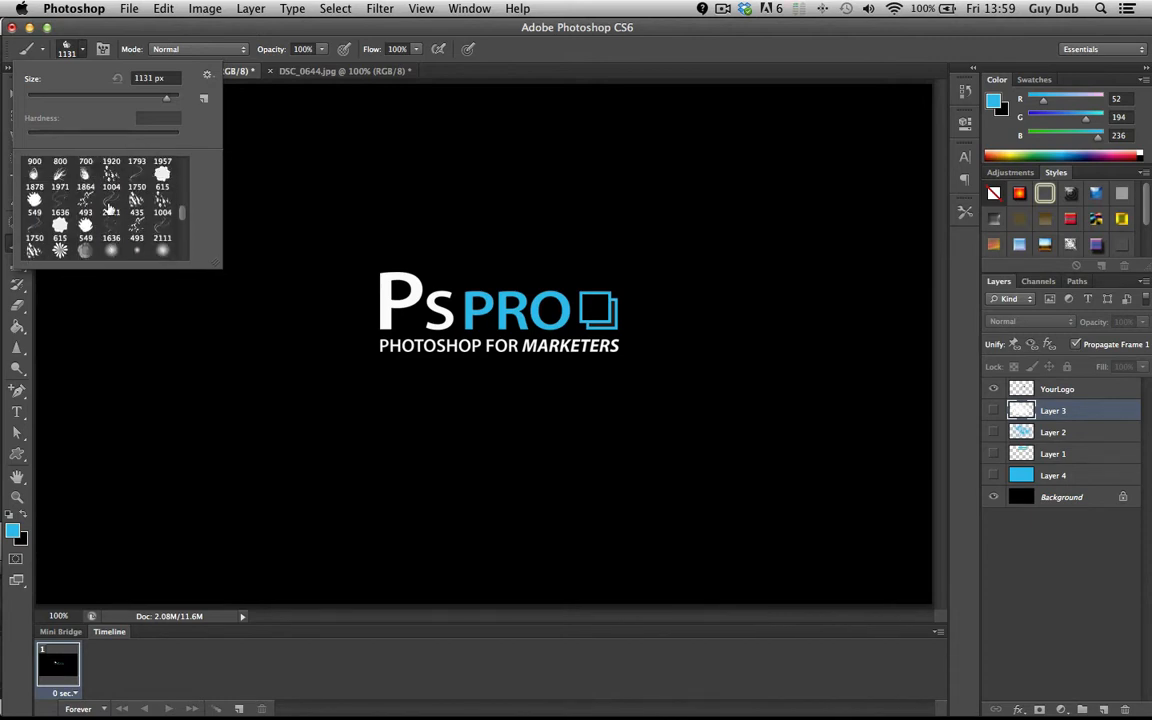
{"action": "left_click", "coordinate": [60, 176]}
{"action": "left_click", "coordinate": [1104, 709]}
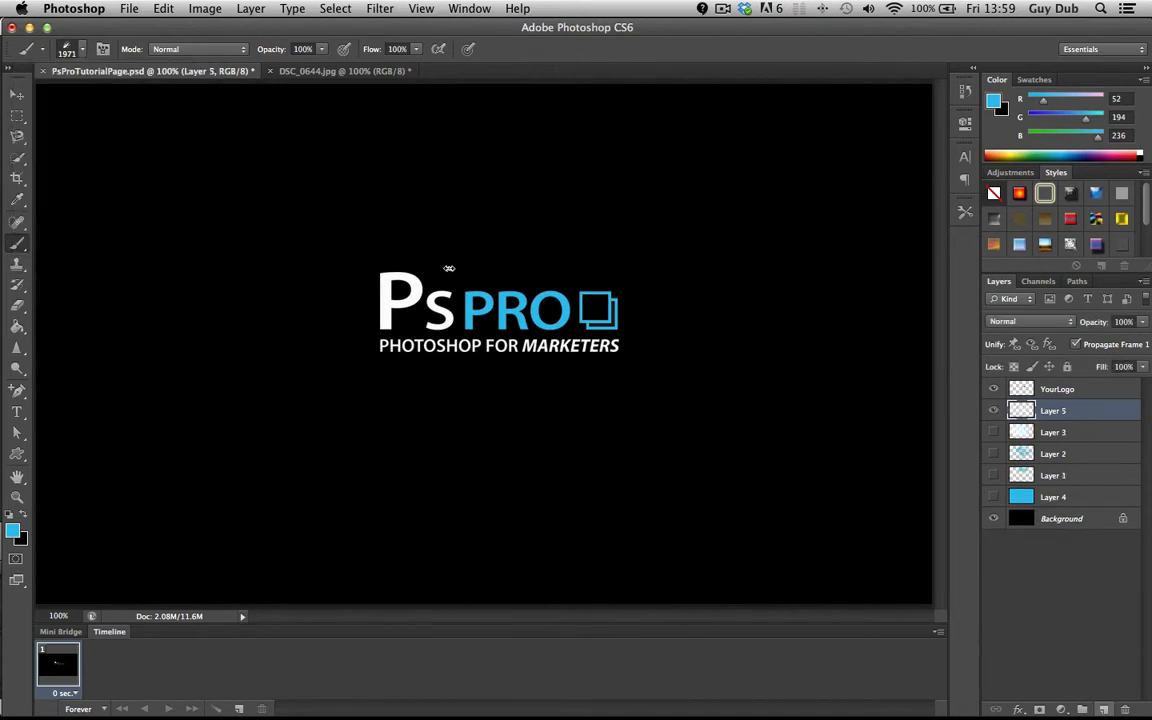
- Set the size of the wispy brush to 199 px
{"action": "left_click", "coordinate": [84, 50]}
{"action": "type", "text": "76"}
{"action": "key", "text": "Return"}
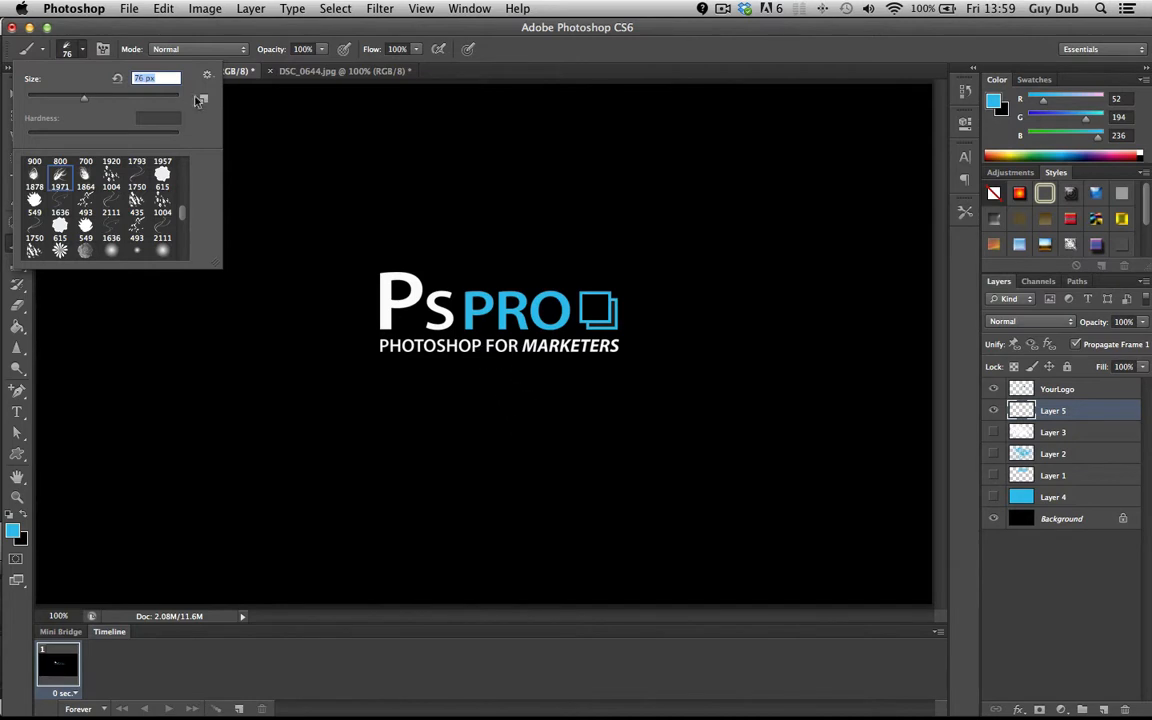
{"action": "left_click", "coordinate": [128, 97]}
- Stamp the brush once in blue behind the logo's "Ps" letters and lower Layer 5's opacity to 68%
{"action": "left_click", "coordinate": [400, 315]}
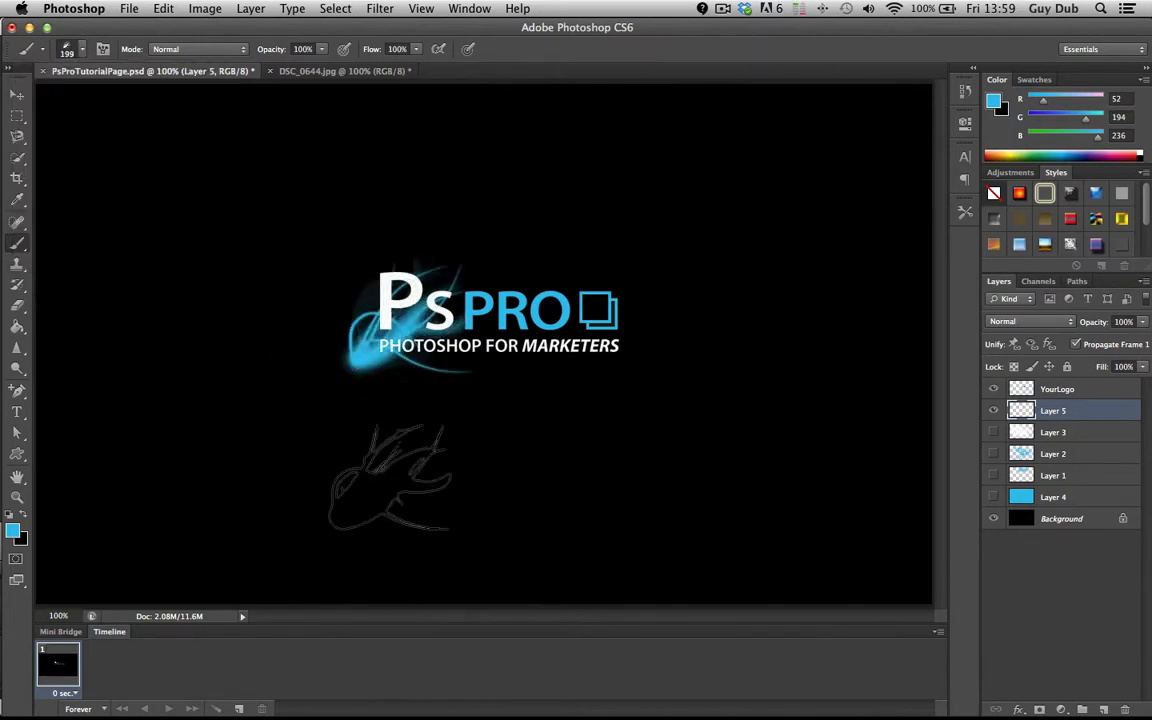
{"action": "left_click", "coordinate": [1143, 324]}
{"action": "left_click", "coordinate": [1117, 336]}
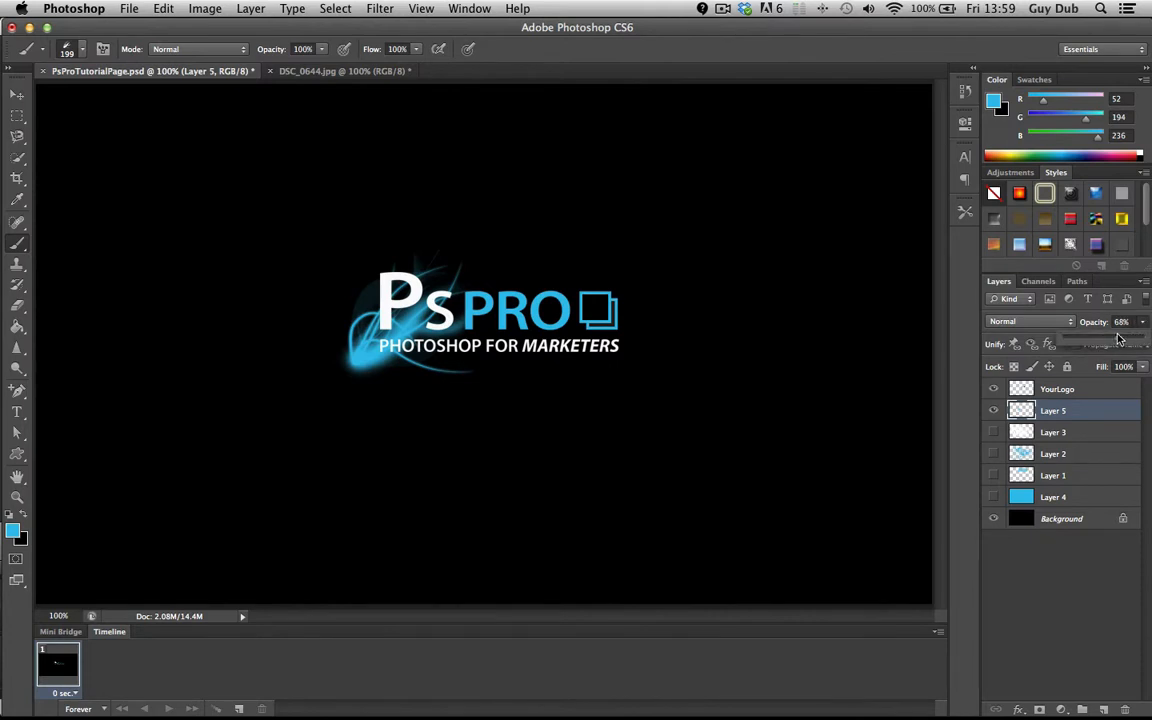